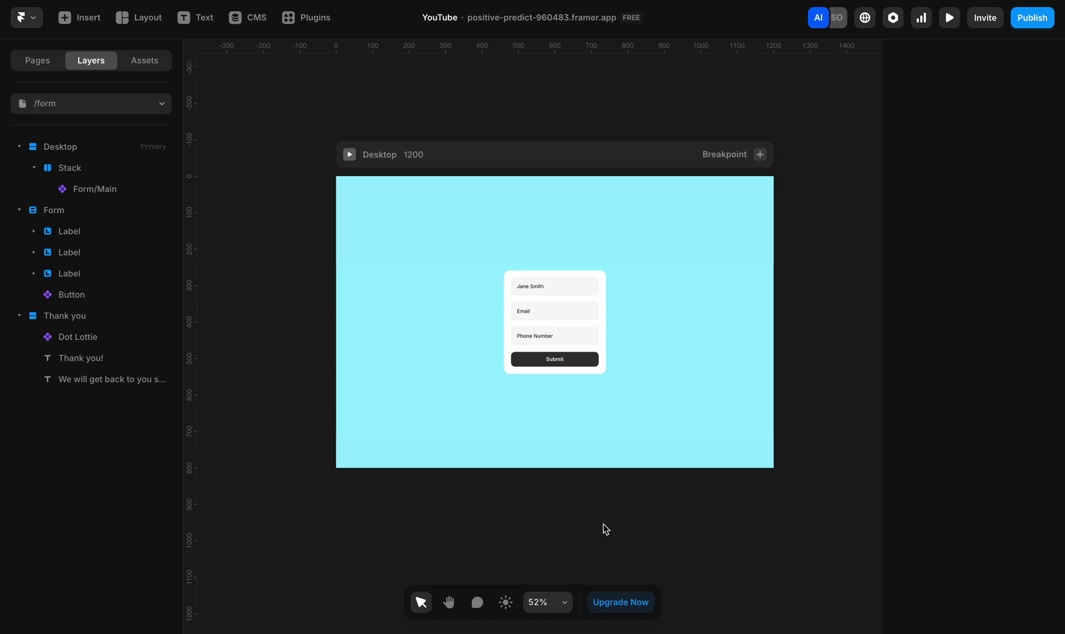
# - Test the form in preview by filling in name, email and phone, then submitting
pyautogui.click(350, 155)
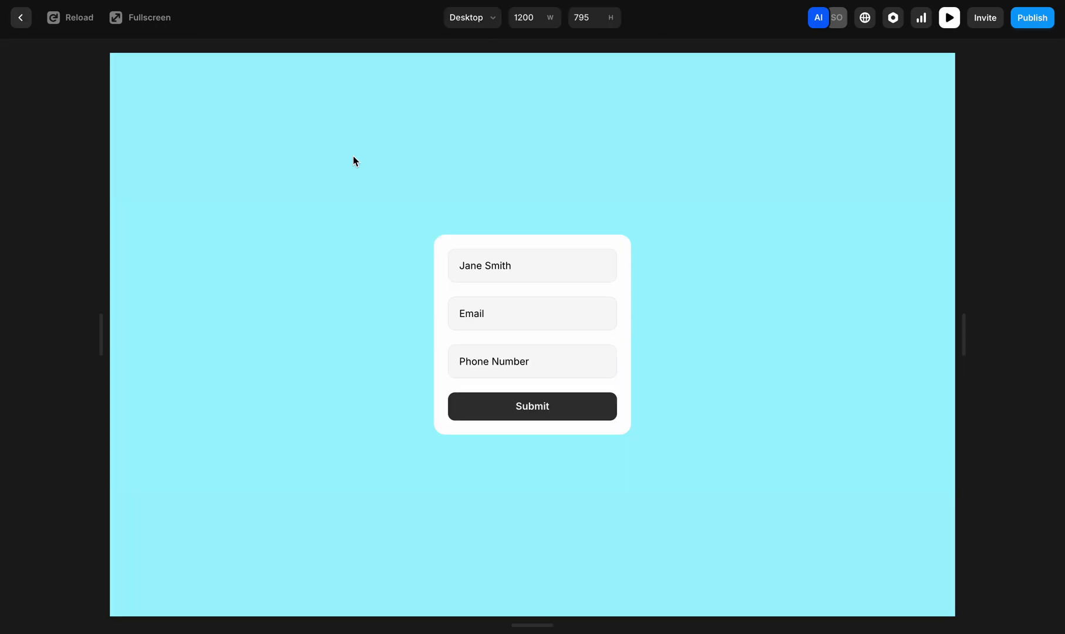
pyautogui.click(593, 274)
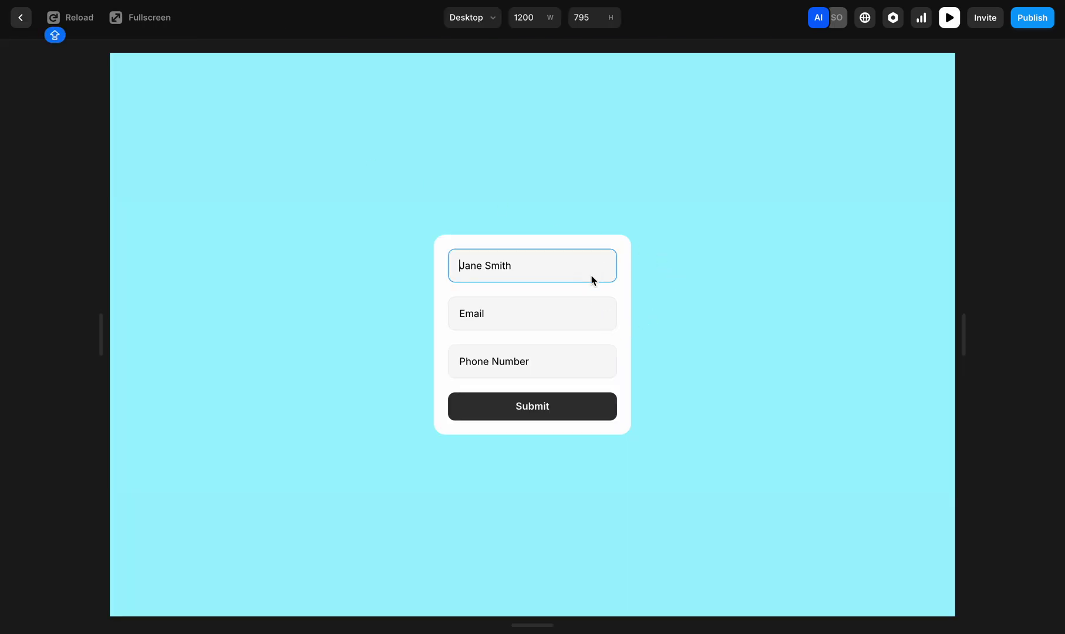
pyautogui.write('Name')
pyautogui.click(575, 314)
pyautogui.write('test@Gmail.com')
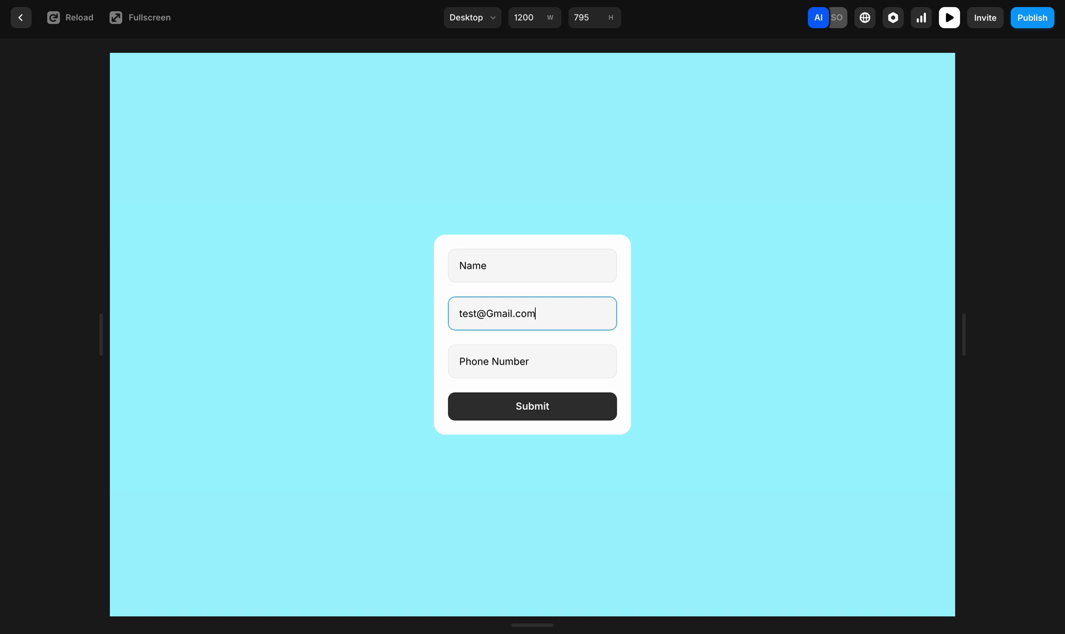
pyautogui.press('BackSpace')
pyautogui.write('g')
pyautogui.click(505, 366)
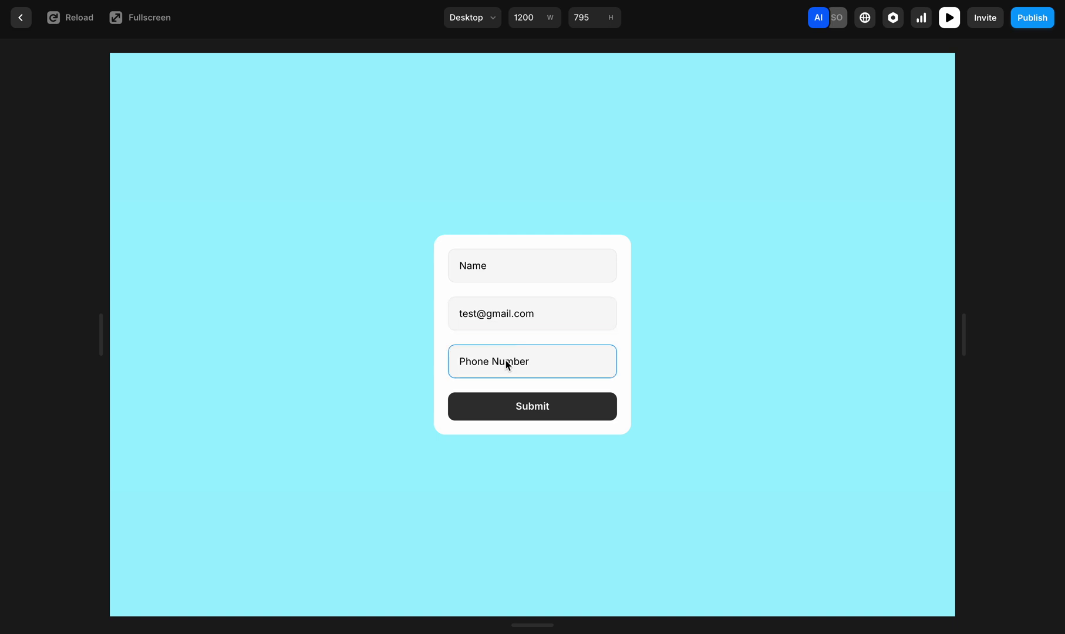
pyautogui.write('0000')
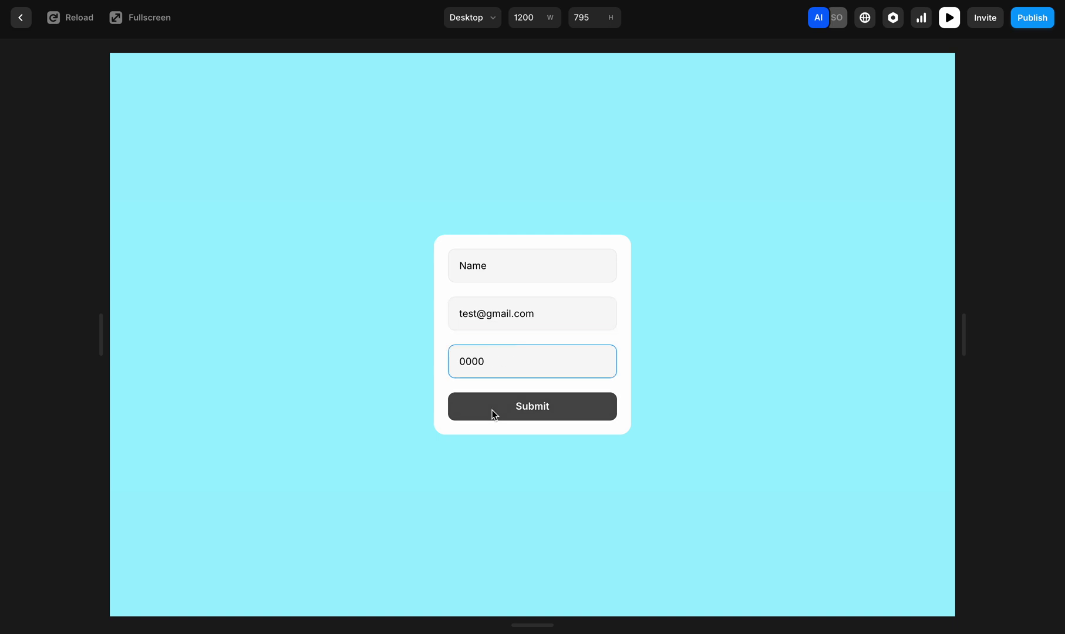
pyautogui.click(491, 407)
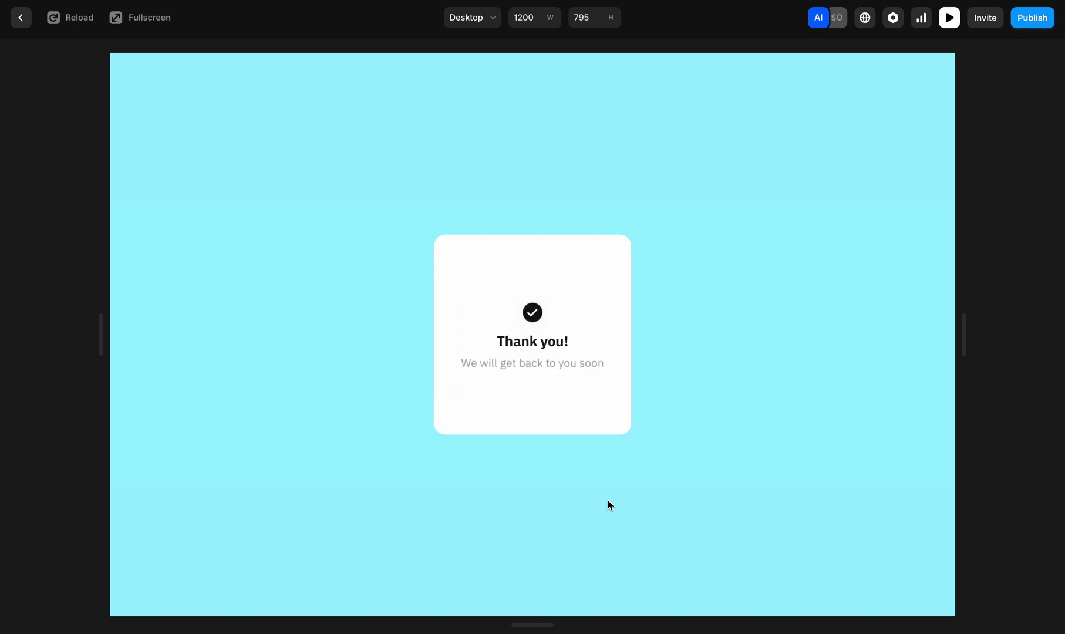
# - Replace the existing form with the labelled Form inside the Desktop frame
pyautogui.click(27, 21)
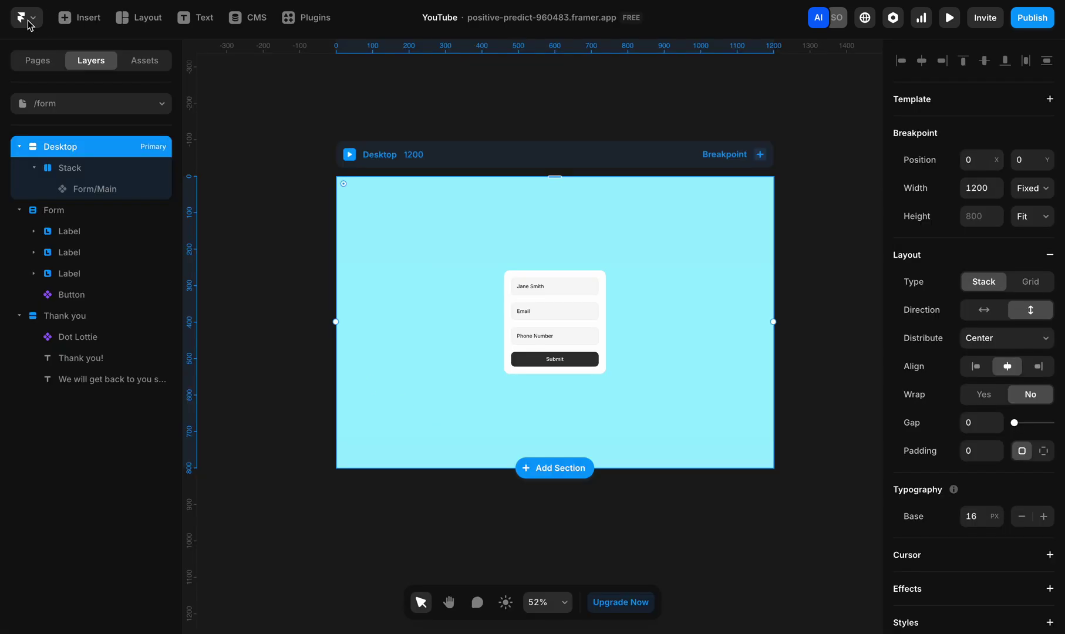
pyautogui.click(555, 302)
pyautogui.press('Delete')
pyautogui.scroll(-3, 468, 296)
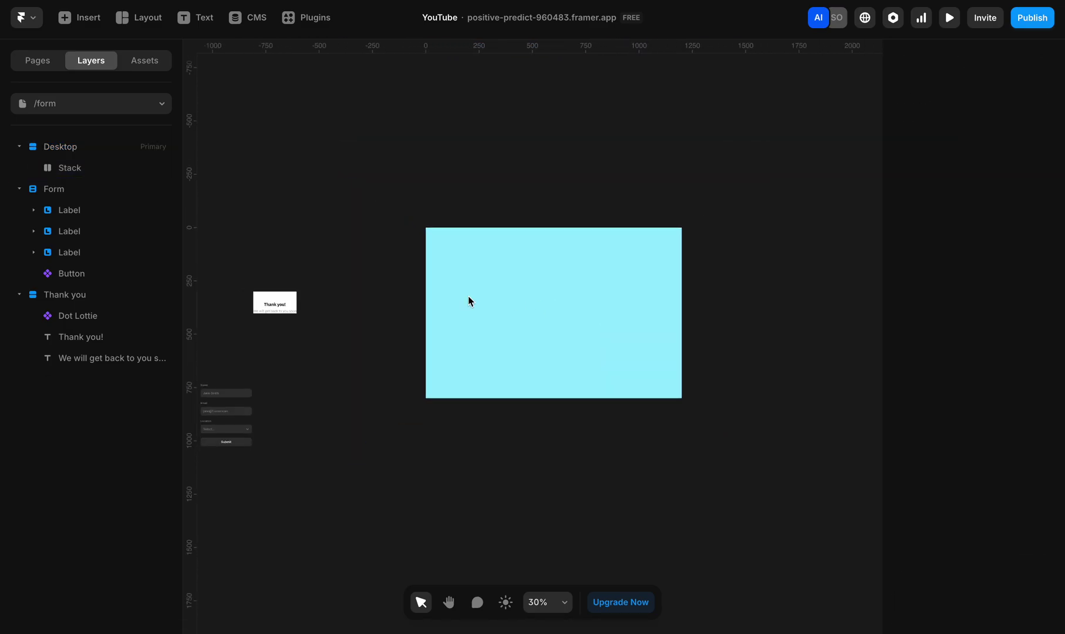
pyautogui.moveTo(202, 375); pyautogui.dragTo(571, 280)
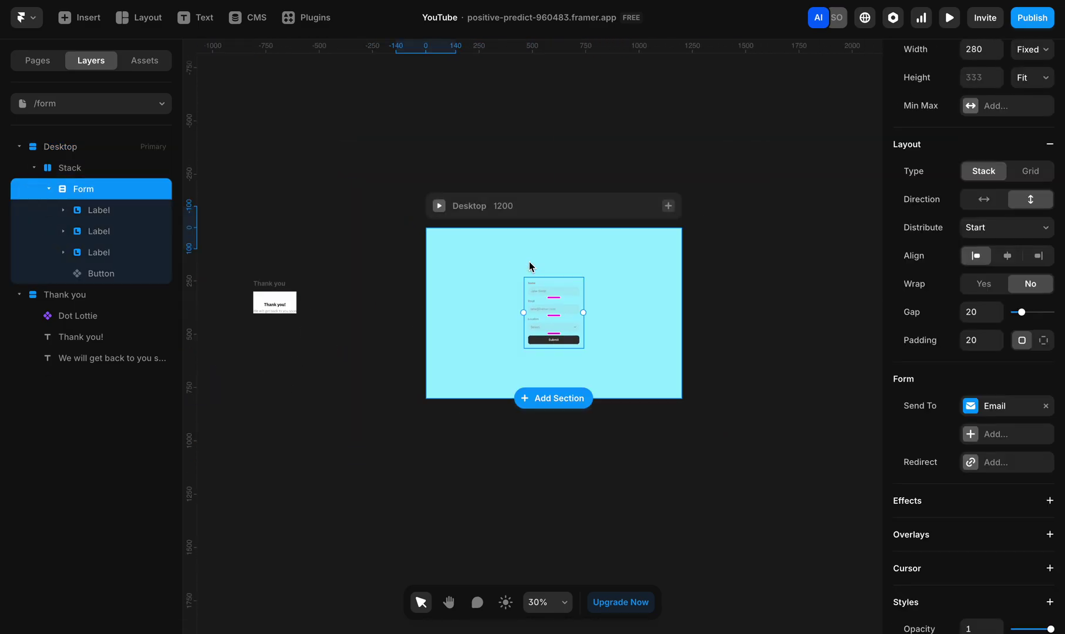
pyautogui.scroll(3, 530, 262)
pyautogui.scroll(1, 529, 262)
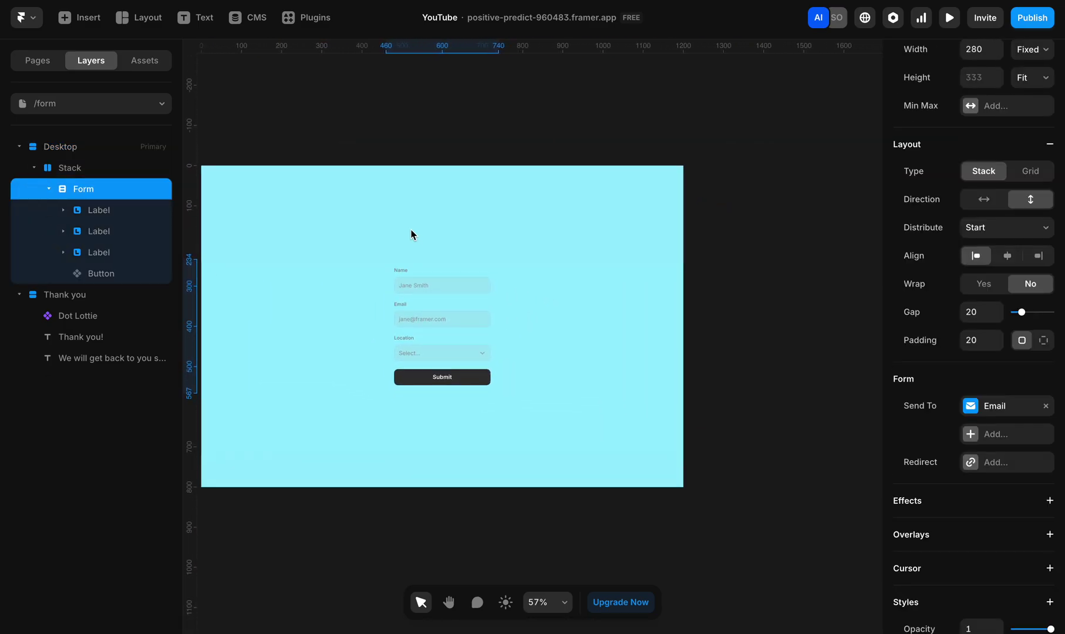
pyautogui.scroll(2, 422, 250)
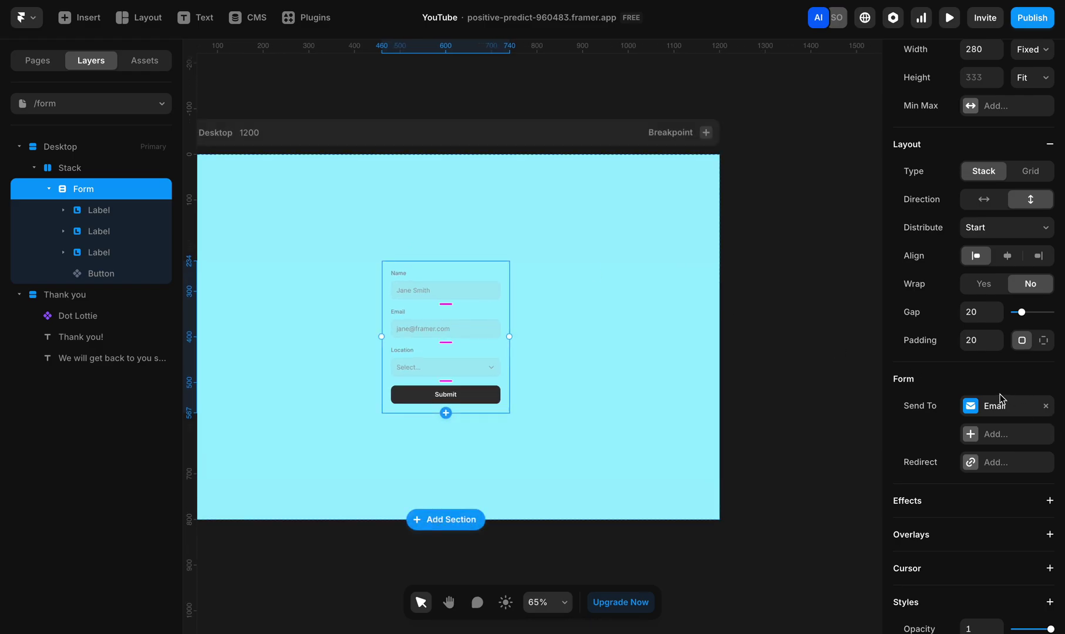
pyautogui.scroll(-1, 1002, 404)
pyautogui.scroll(-2, 1002, 403)
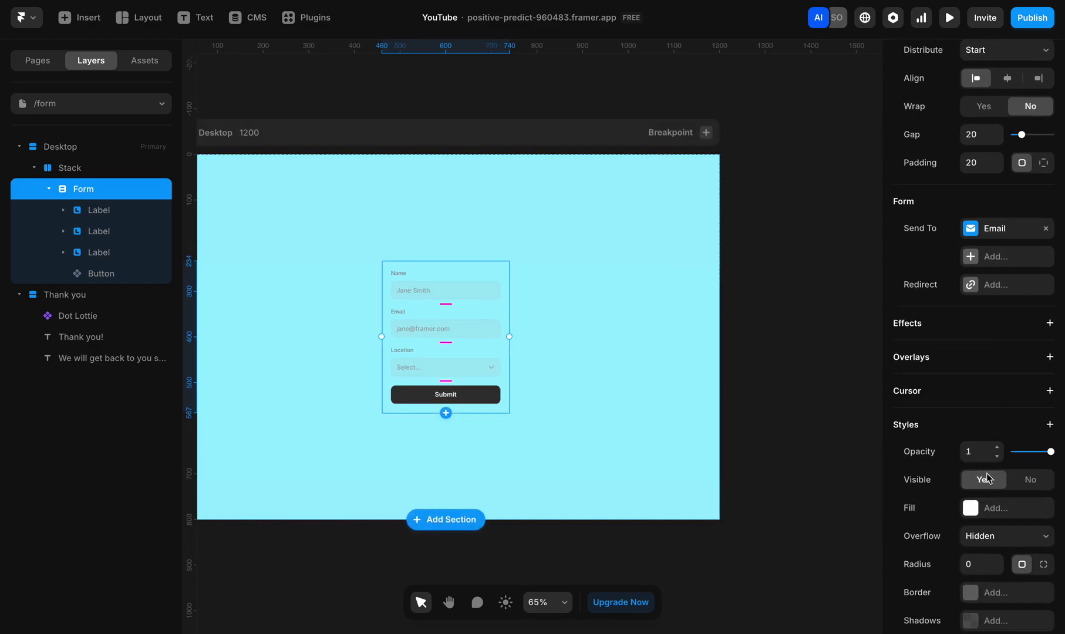
# - Give the form a white FFFFFF fill and a 16 corner radius
pyautogui.click(990, 508)
pyautogui.scroll(-3, 995, 267)
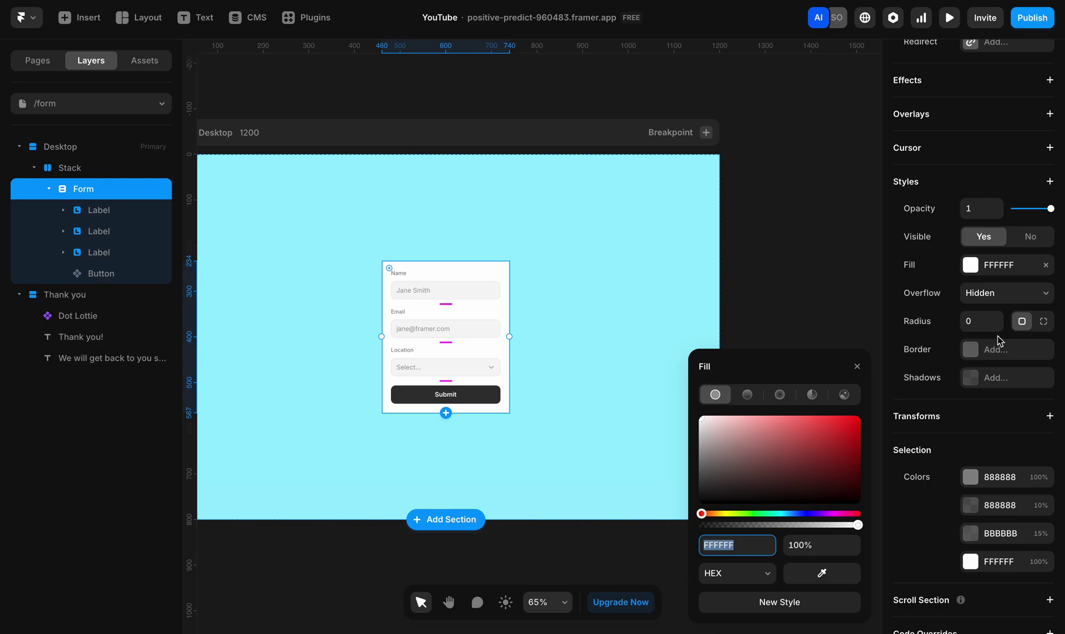
pyautogui.click(1005, 269)
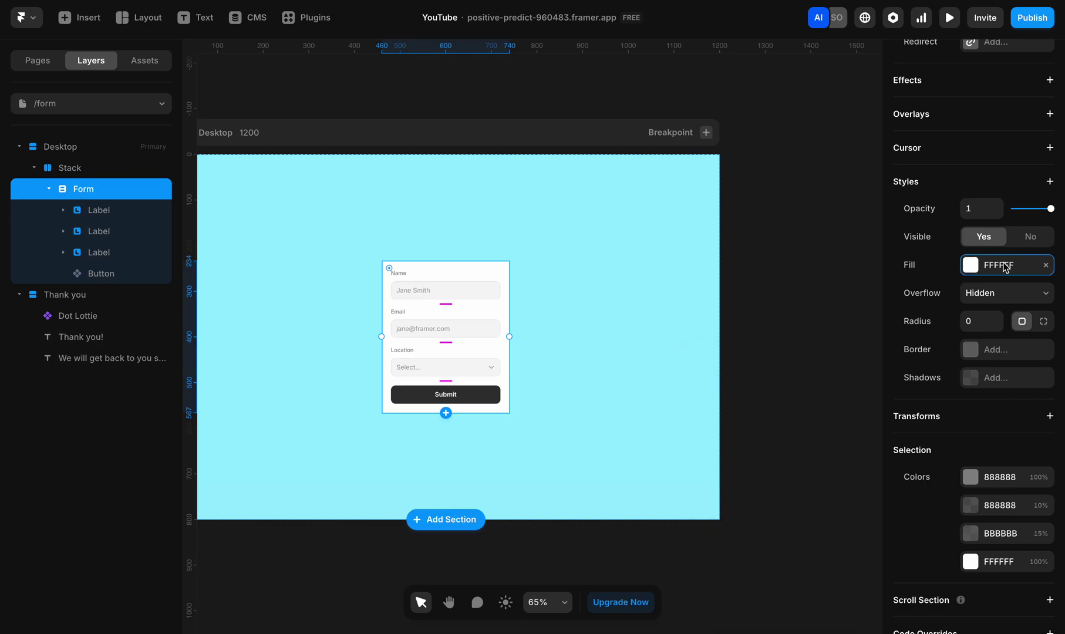
pyautogui.click(979, 322)
pyautogui.write('5')
pyautogui.press('Return')
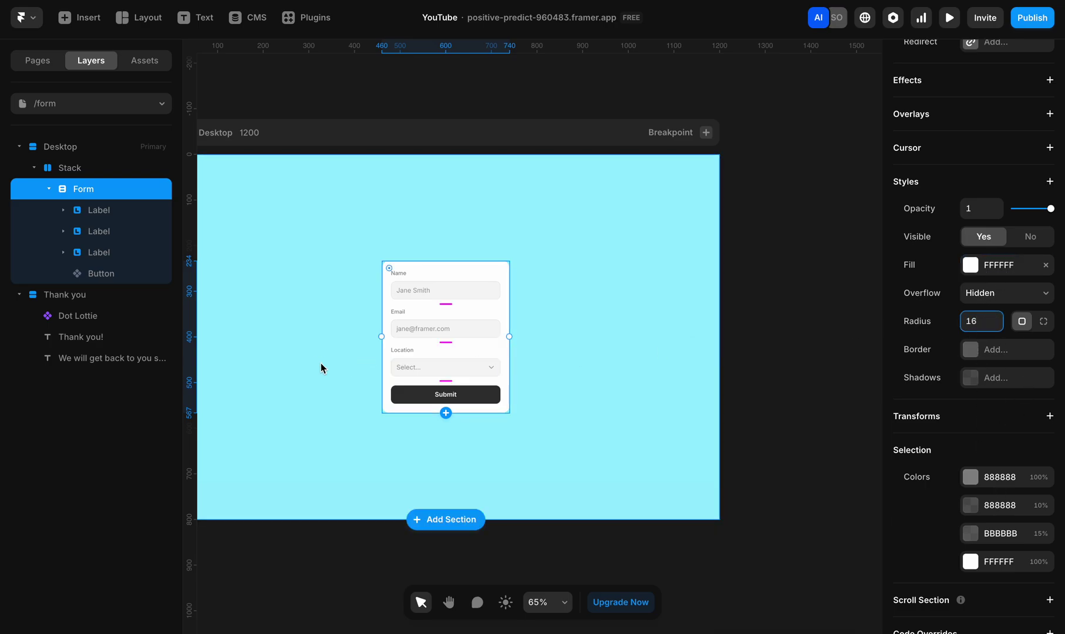
pyautogui.scroll(3, 467, 350)
pyautogui.click(483, 361)
# - Delete the Location field and the Name and Email label texts
pyautogui.press('Delete')
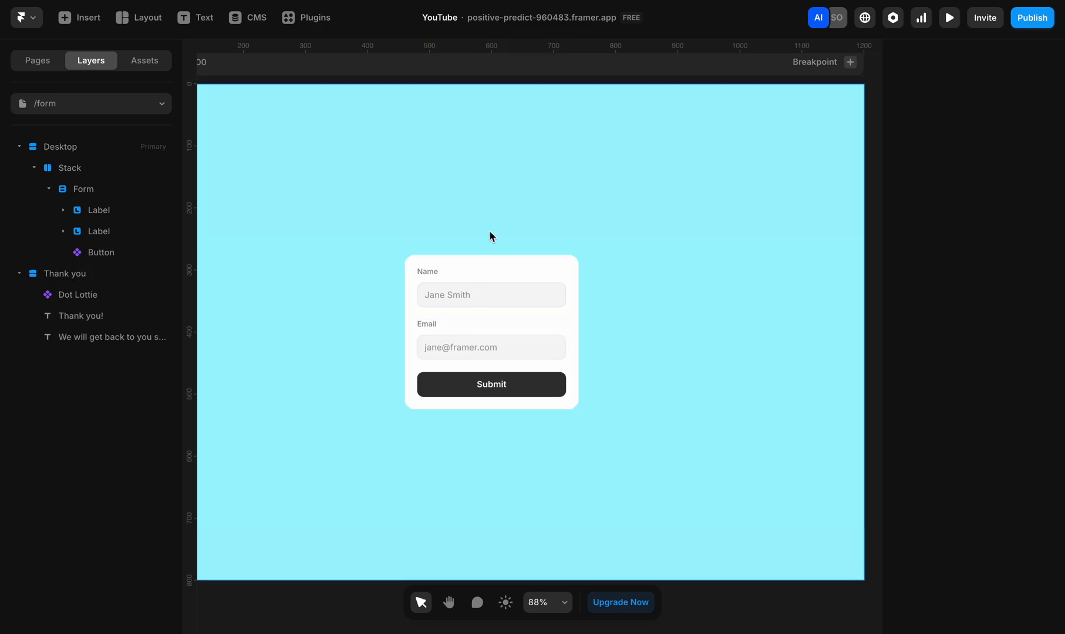
pyautogui.scroll(1, 489, 231)
pyautogui.click(438, 286)
pyautogui.keyDown('shift'); pyautogui.click(419, 335); pyautogui.keyUp('shift')
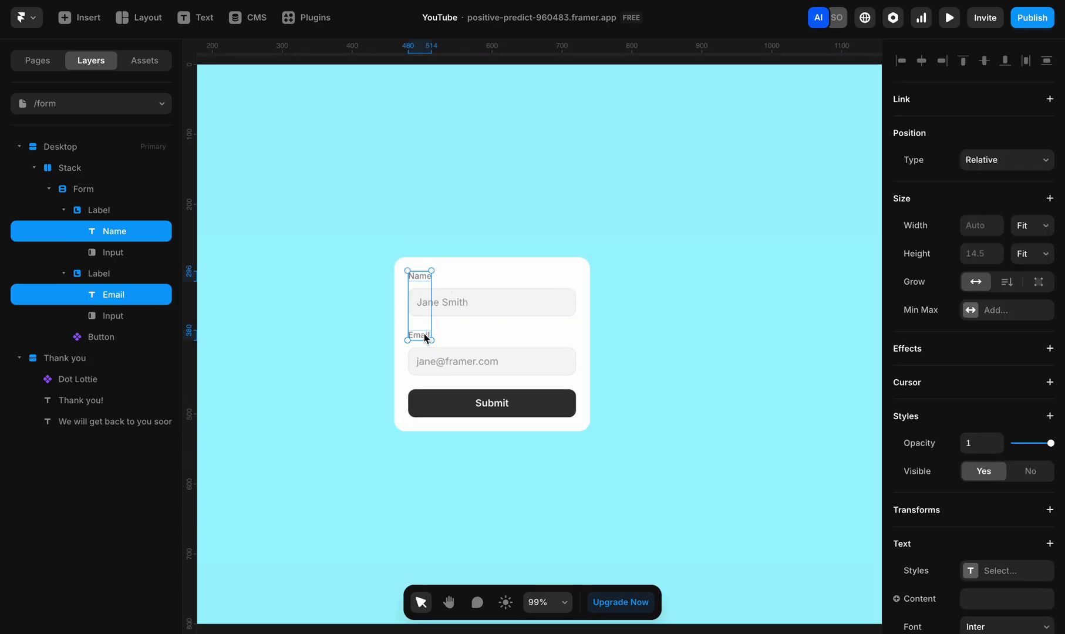
pyautogui.press('Delete')
# - Set both inputs to 16 px font size and 48 px height
pyautogui.click(441, 304)
pyautogui.scroll(1, 466, 341)
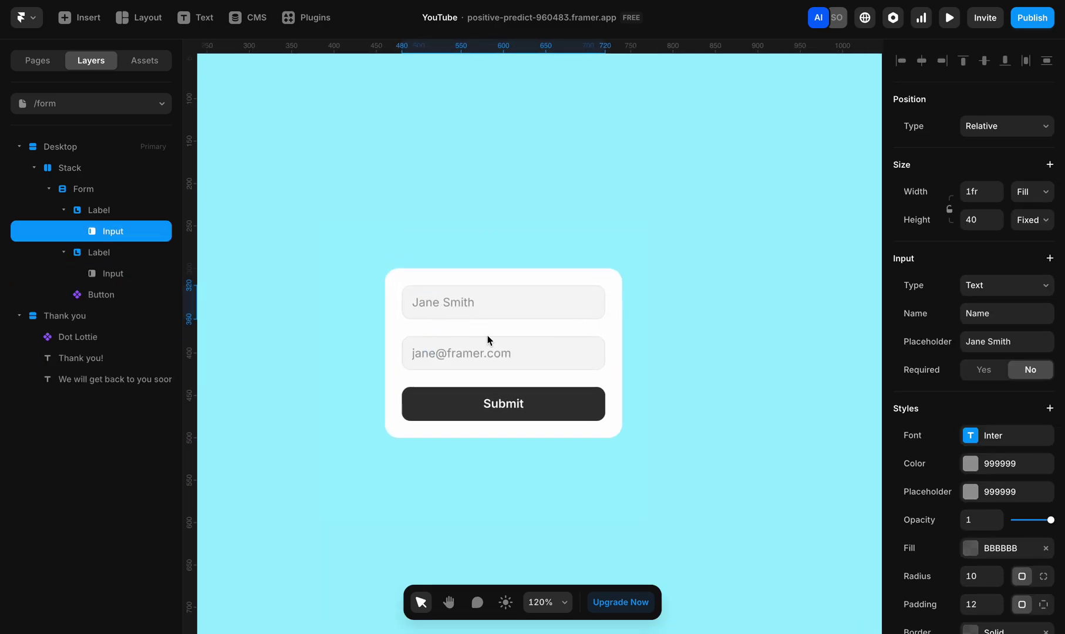
pyautogui.click(482, 356)
pyautogui.keyDown('shift'); pyautogui.click(507, 307); pyautogui.keyUp('shift')
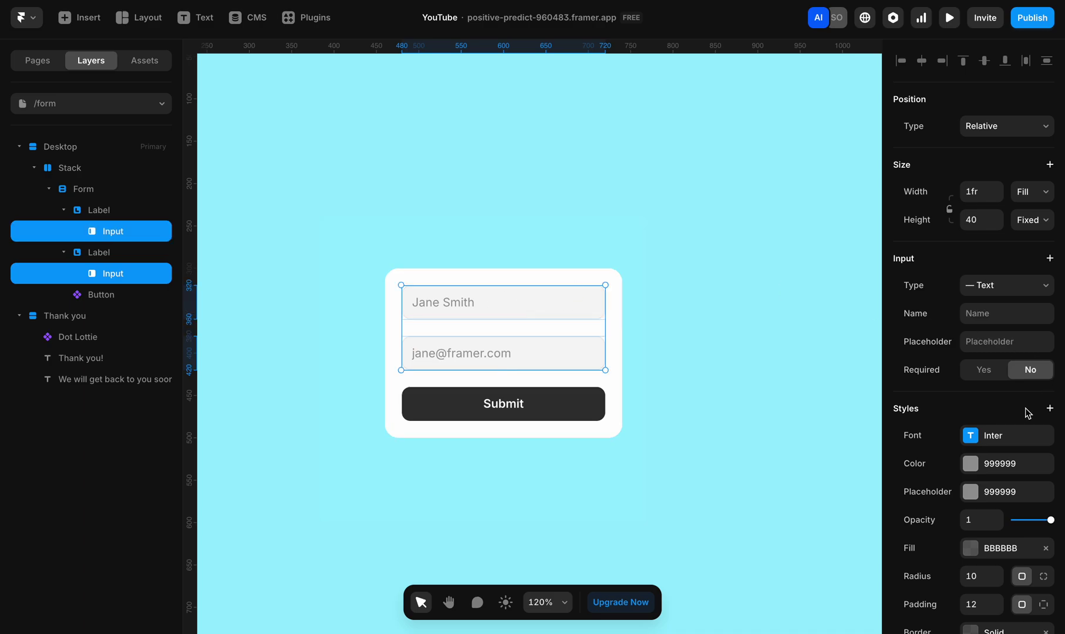
pyautogui.click(1009, 435)
pyautogui.click(787, 490)
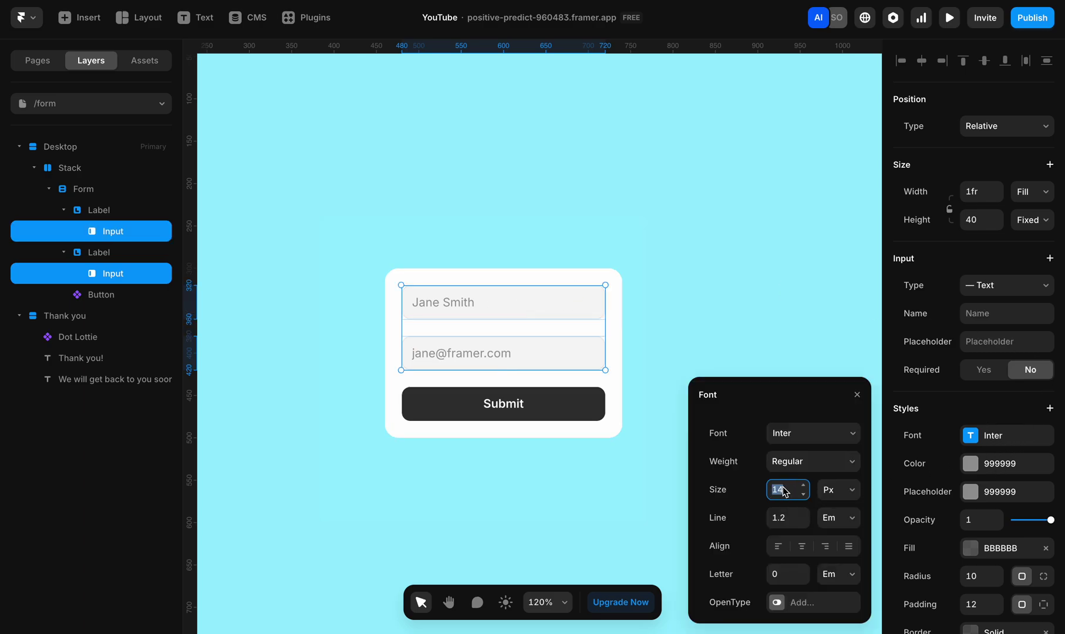
pyautogui.write('16')
pyautogui.scroll(-4, 932, 435)
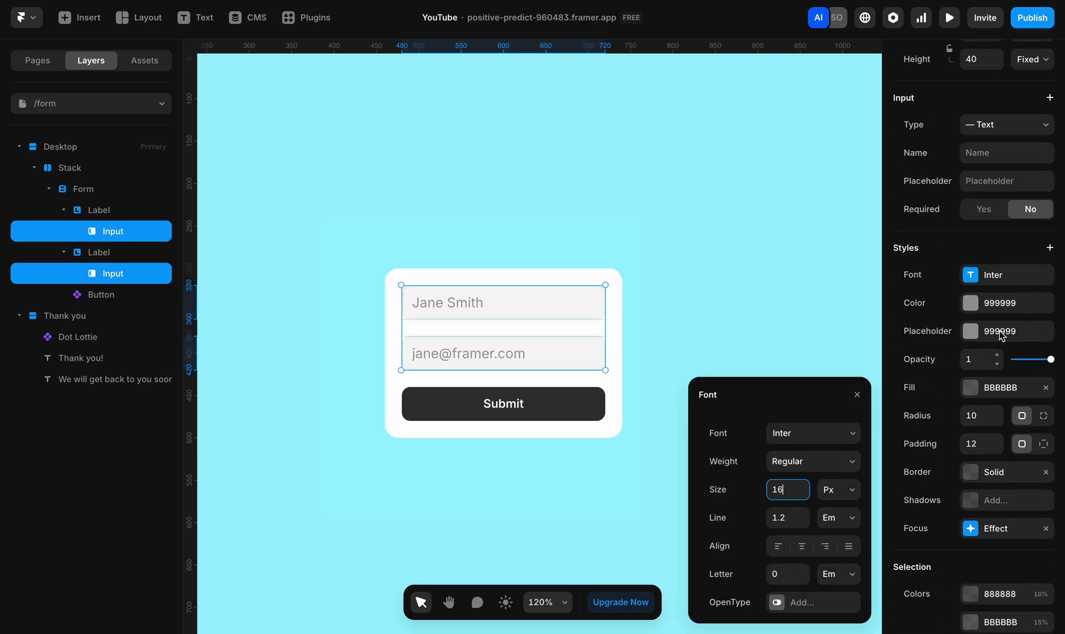
pyautogui.scroll(3, 994, 157)
pyautogui.click(981, 181)
pyautogui.write('56')
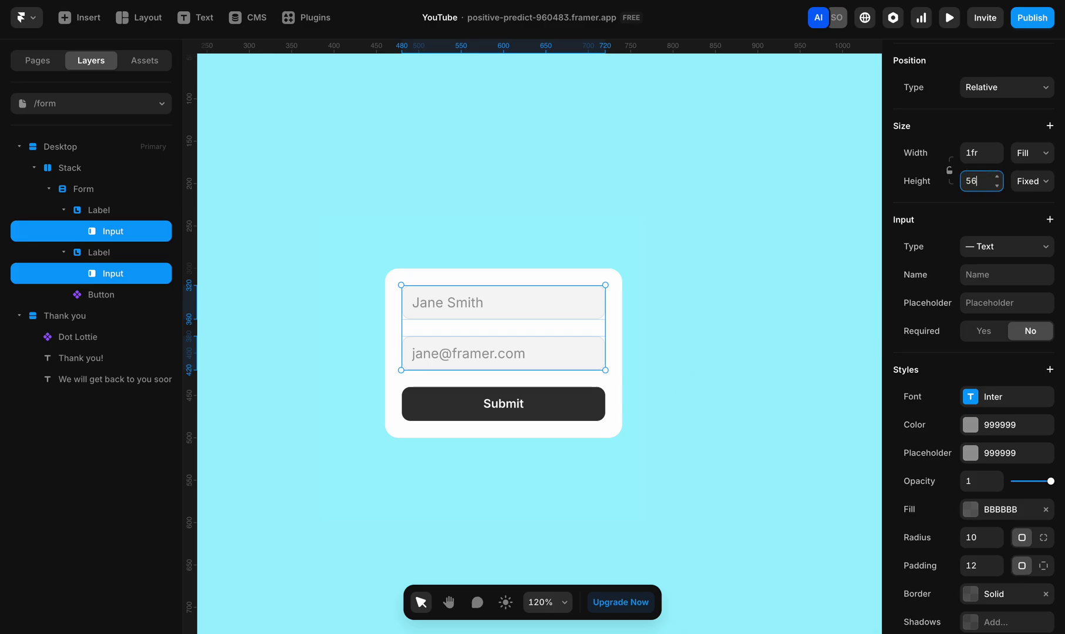
pyautogui.press('Return')
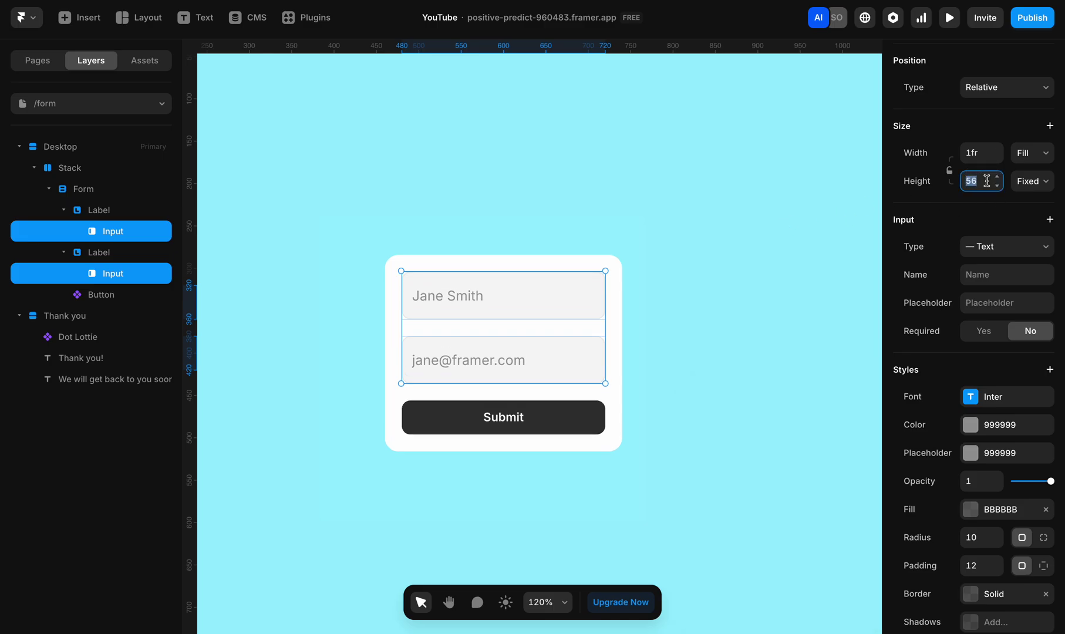
pyautogui.write('48')
pyautogui.press('Return')
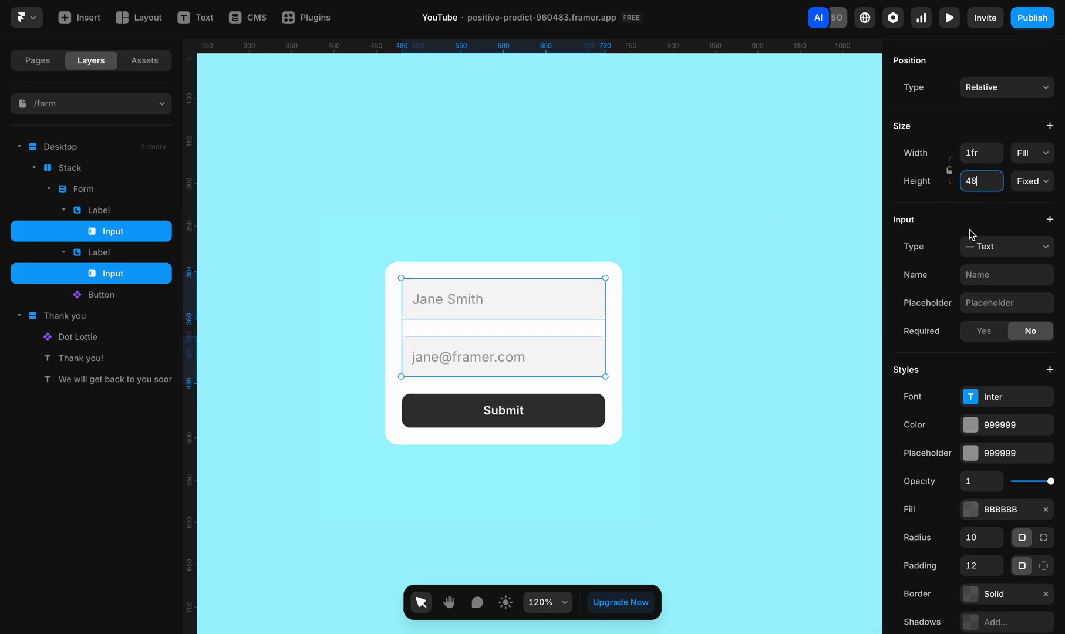
pyautogui.scroll(-3, 976, 283)
pyautogui.scroll(-1, 976, 283)
# - Make the inputs' placeholder and text colour black (000000)
pyautogui.click(995, 352)
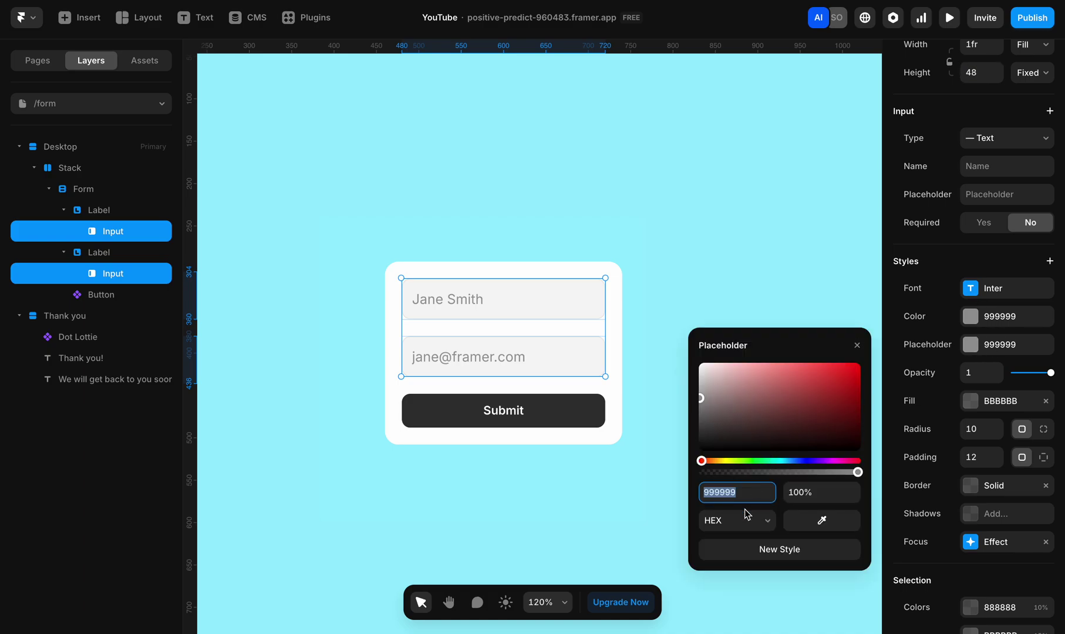
pyautogui.write('0')
pyautogui.press('Return')
pyautogui.click(995, 317)
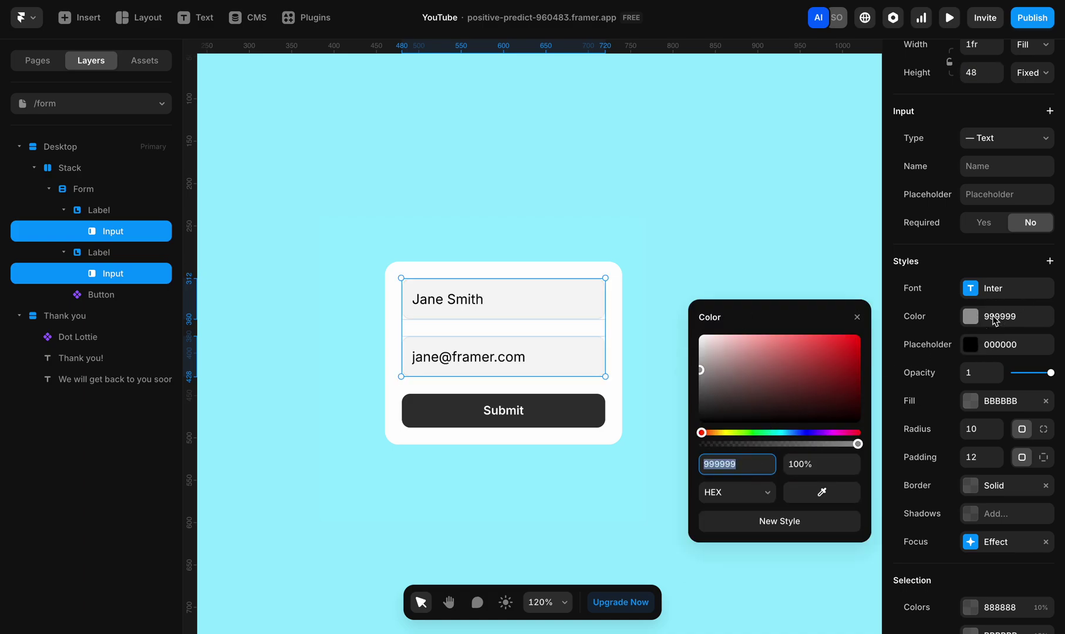
pyautogui.write('0')
pyautogui.press('Return')
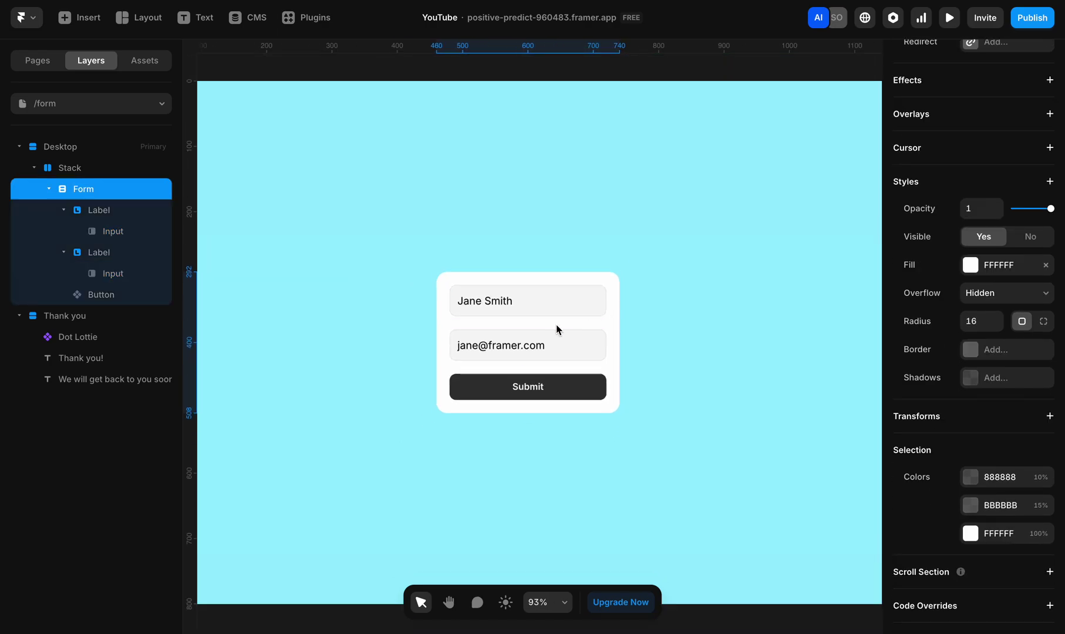
# - Make the name and email inputs required
pyautogui.click(558, 343)
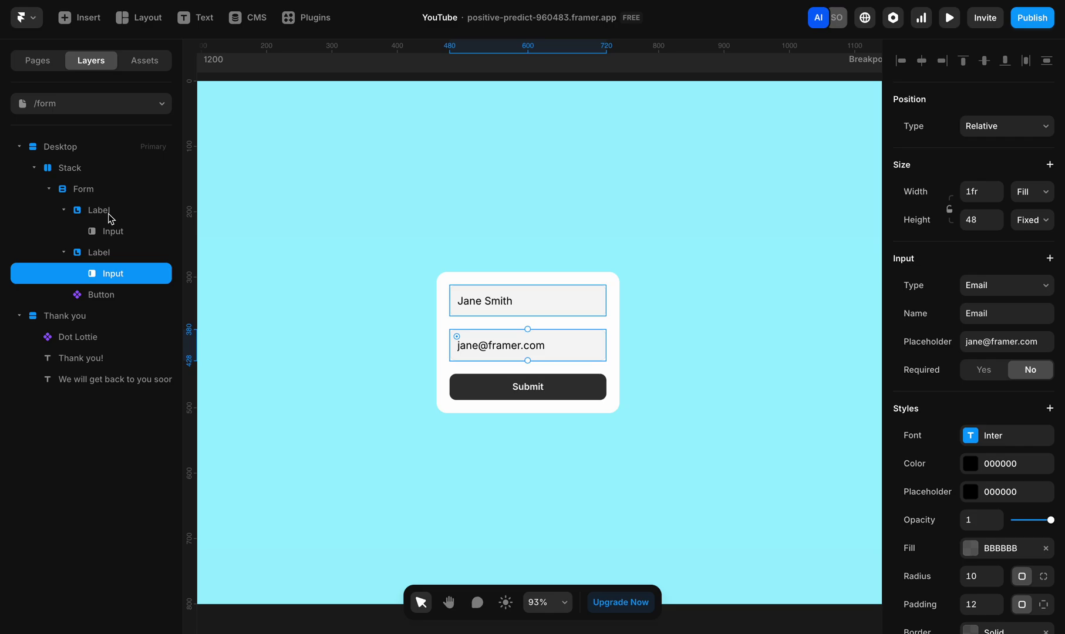
pyautogui.keyDown('shift'); pyautogui.click(111, 232); pyautogui.keyUp('shift')
pyautogui.scroll(2, 985, 333)
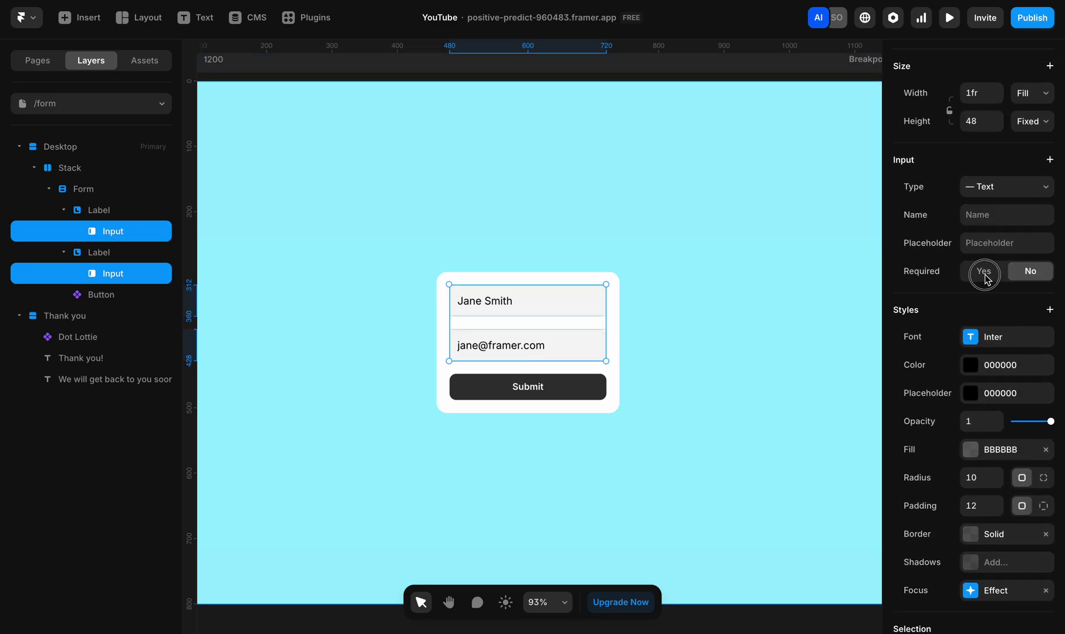
pyautogui.click(985, 269)
# - Duplicate the email field's label group to create a third field
pyautogui.click(96, 212)
pyautogui.click(594, 350)
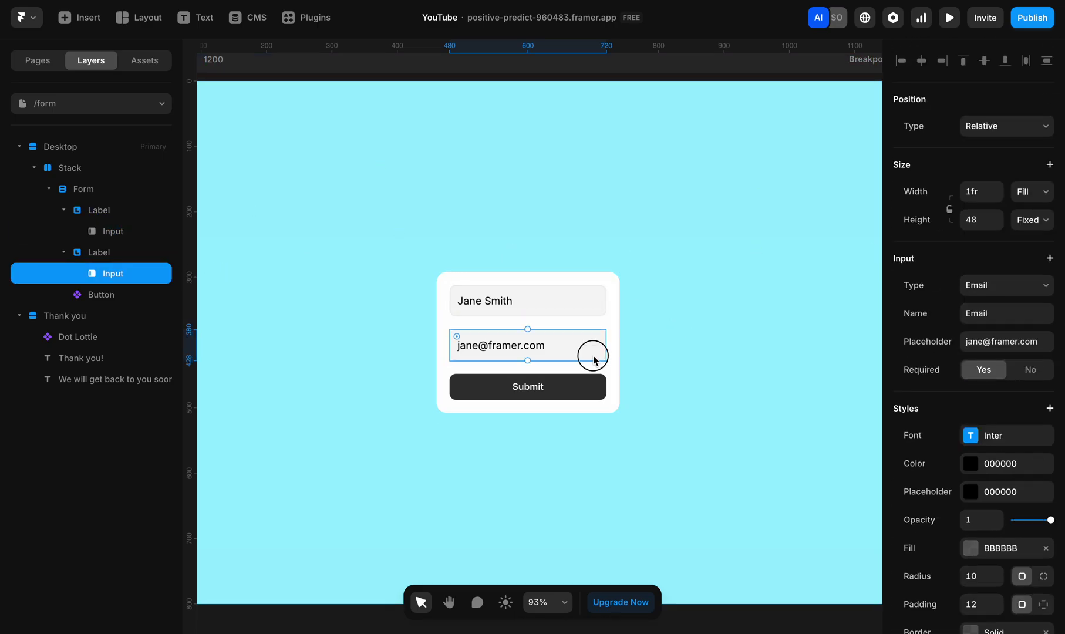
pyautogui.click(123, 256)
pyautogui.hotkey('ctrl', 'd')
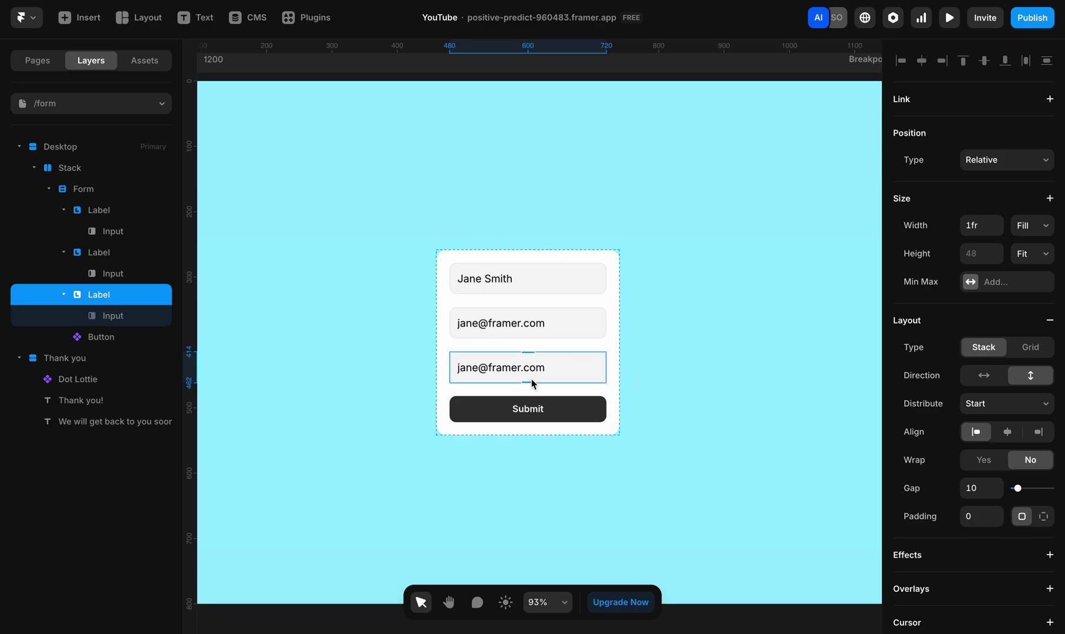
# - Set the third field's input type to Number
pyautogui.click(171, 316)
pyautogui.click(1039, 291)
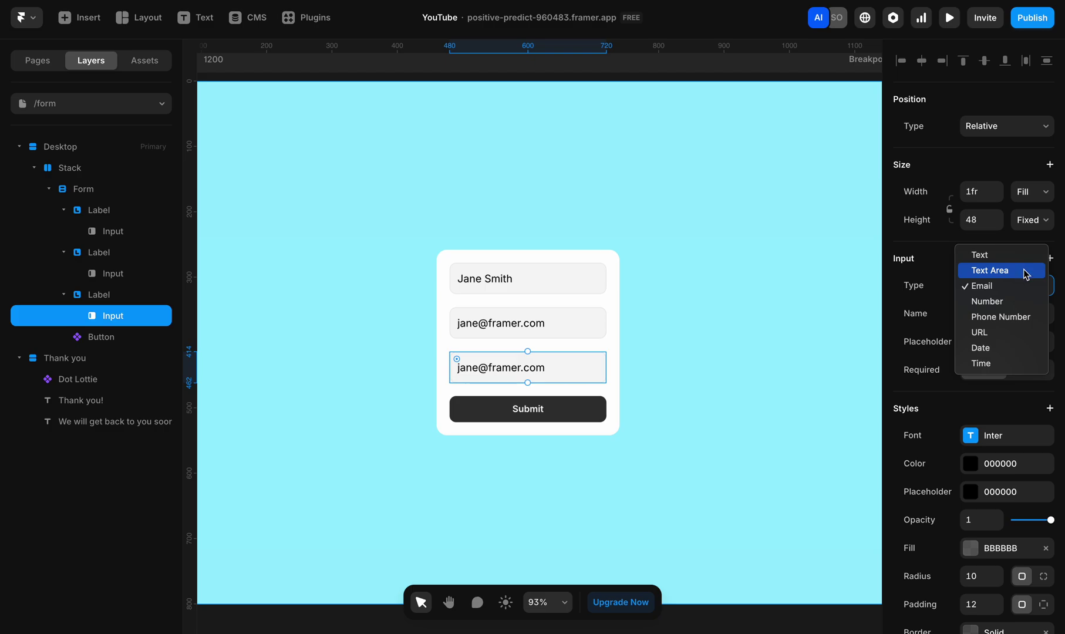
pyautogui.click(1016, 332)
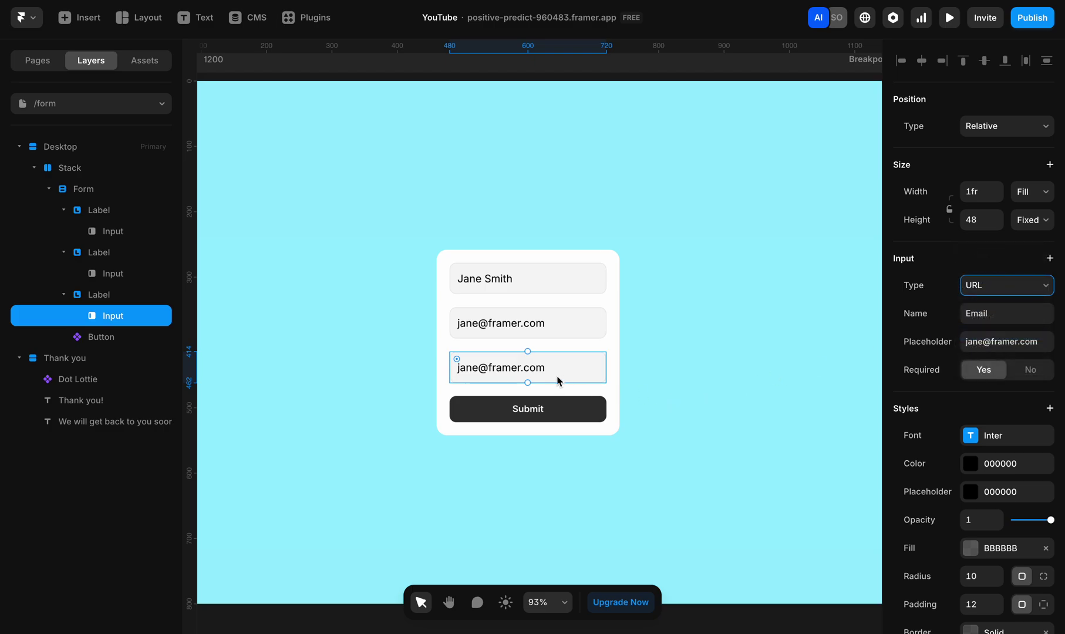
pyautogui.click(1019, 289)
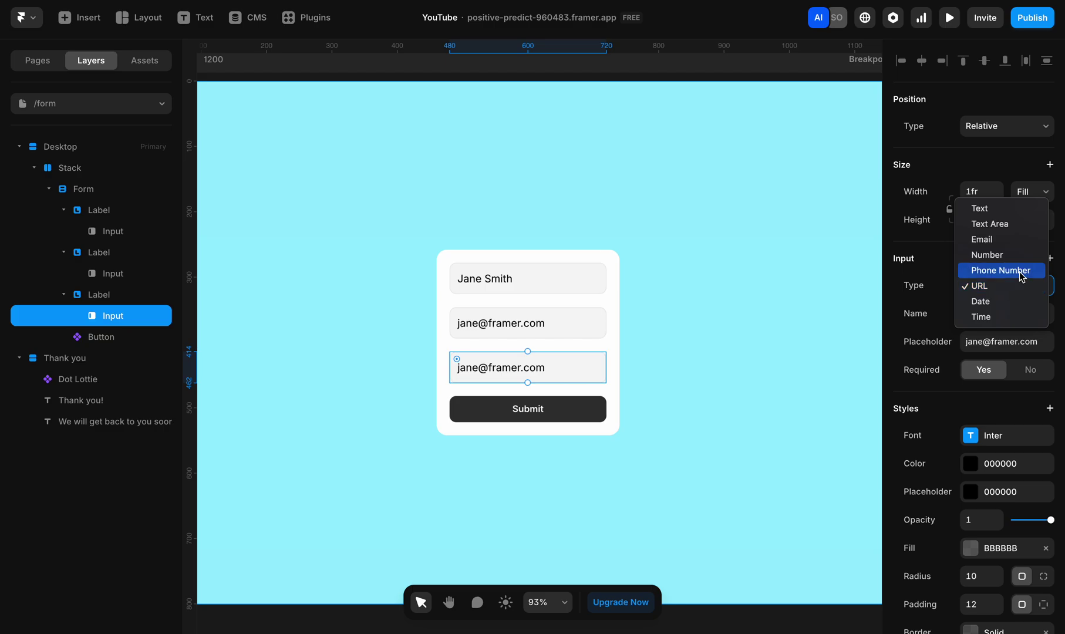
pyautogui.click(999, 255)
pyautogui.scroll(1, 532, 333)
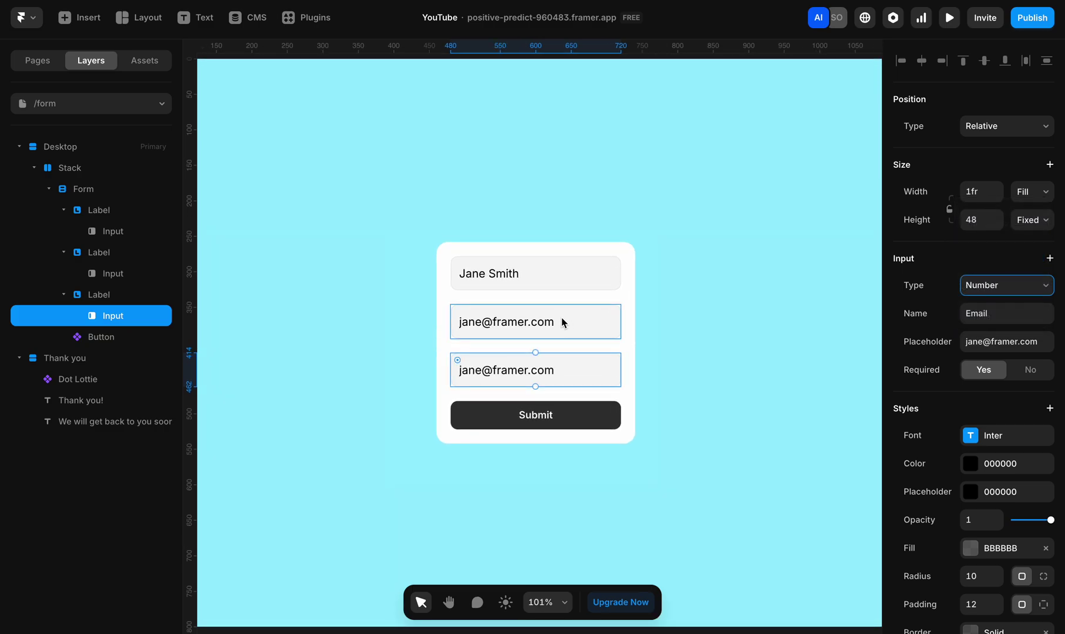
# - Give the third field the name and placeholder Number
pyautogui.click(1007, 314)
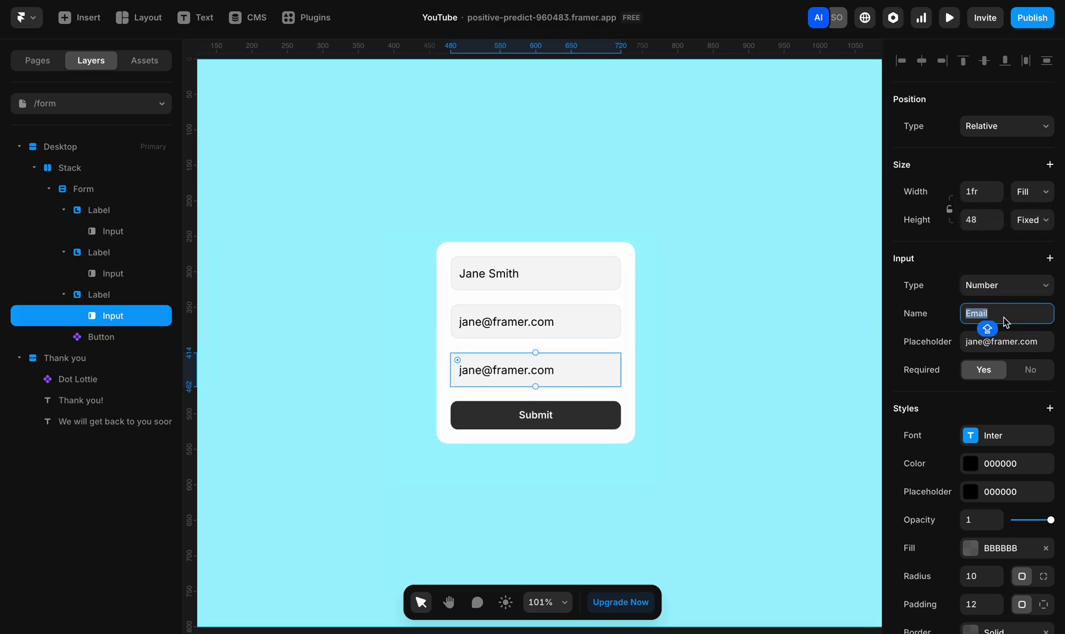
pyautogui.write('Numbe')
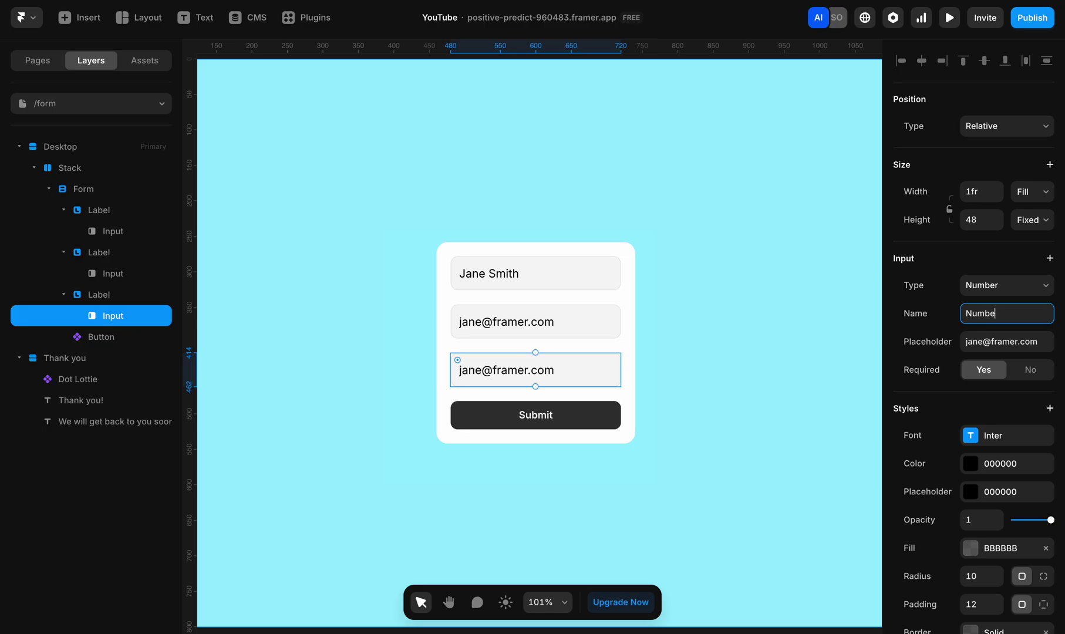
pyautogui.write('r')
pyautogui.doubleClick(1010, 318)
pyautogui.hotkey('ctrl', 'c')
pyautogui.click(1007, 341)
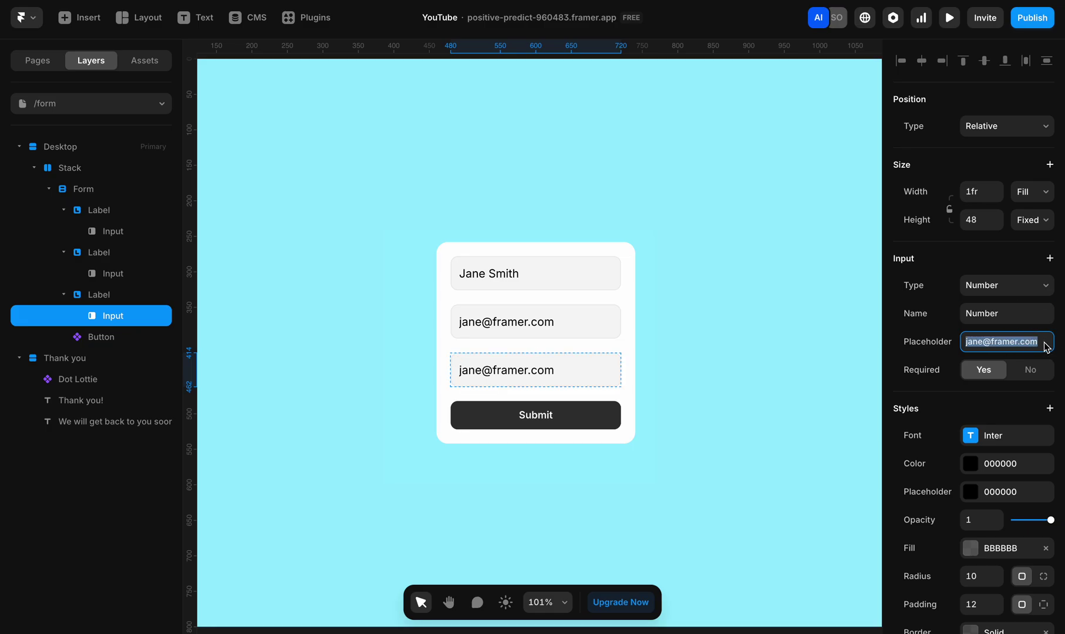
pyautogui.hotkey('ctrl', 'v')
pyautogui.press('Return')
# - Set the email field's placeholder to Email
pyautogui.click(510, 321)
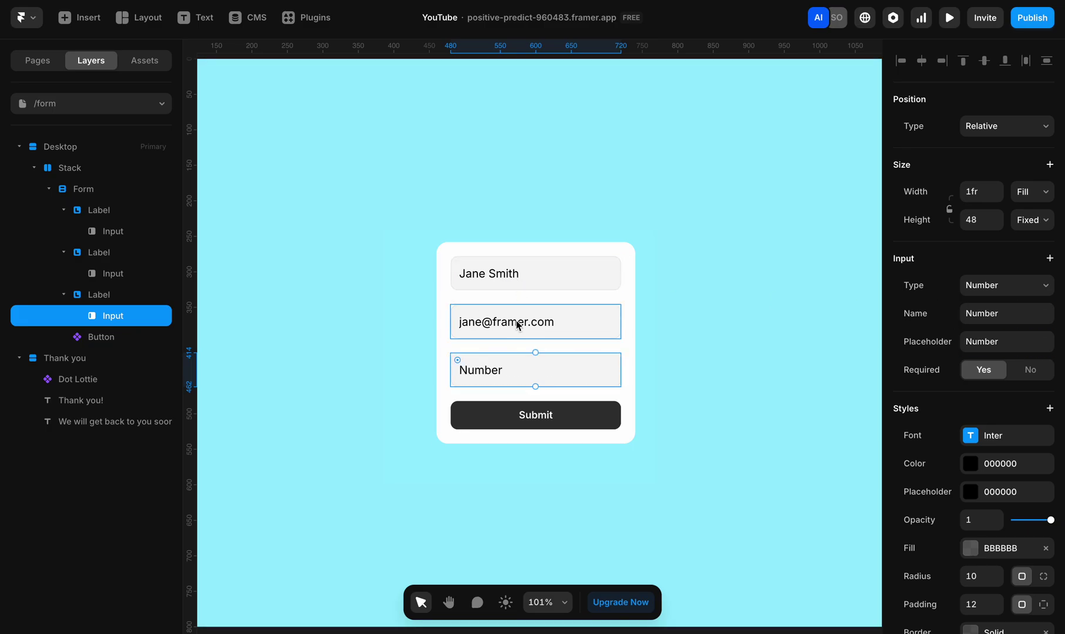
pyautogui.doubleClick(1010, 313)
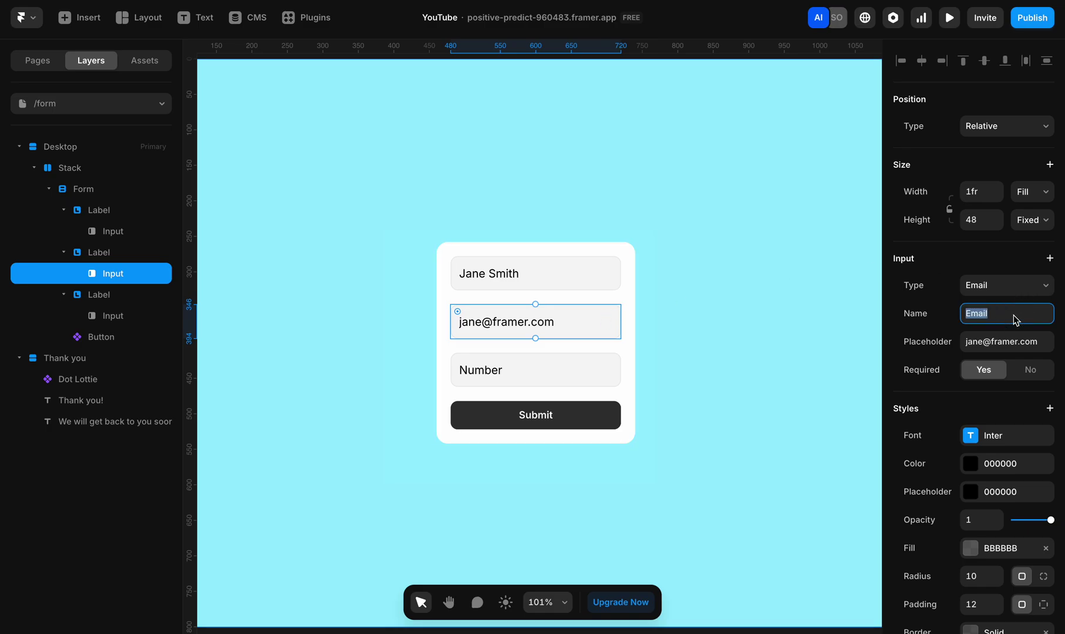
pyautogui.hotkey('ctrl', 'c')
pyautogui.click(1007, 342)
pyautogui.hotkey('ctrl', 'v')
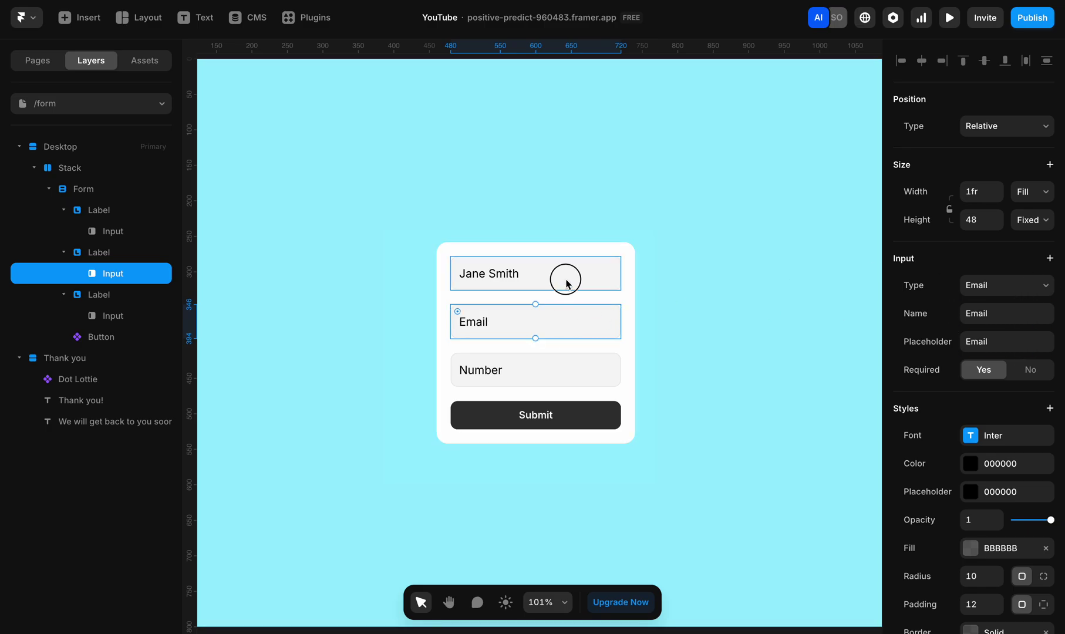
# - Change the Jane Smith field's placeholder to Name
pyautogui.click(566, 273)
pyautogui.doubleClick(984, 314)
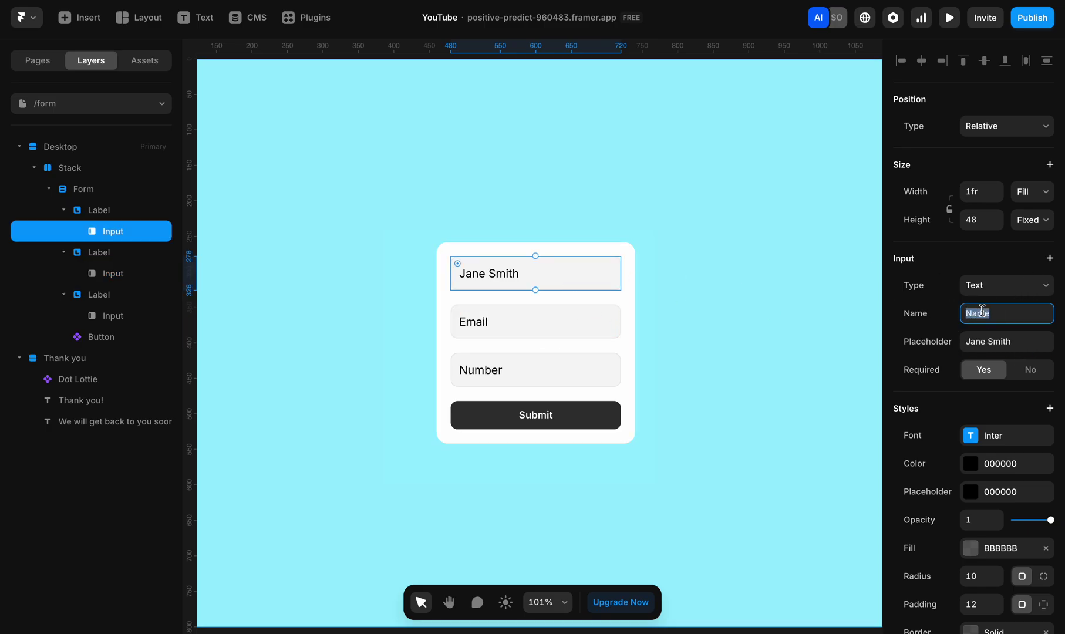
pyautogui.doubleClick(992, 342)
pyautogui.write('Name')
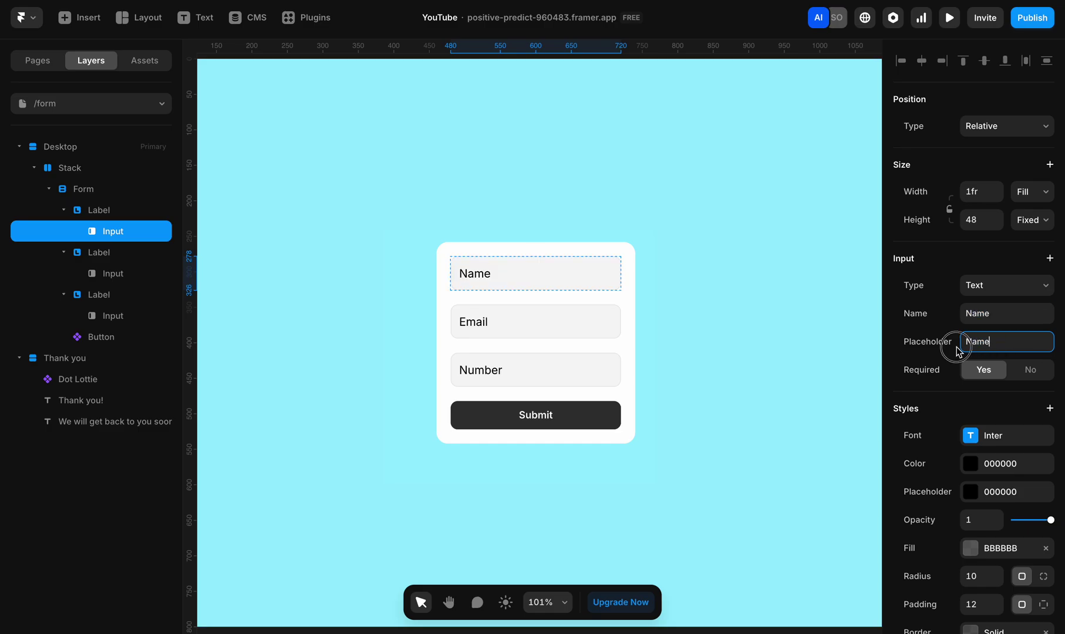
pyautogui.press('Return')
pyautogui.scroll(-3, 619, 292)
# - Convert the Form frame into a component titled Form/Main
pyautogui.click(619, 287)
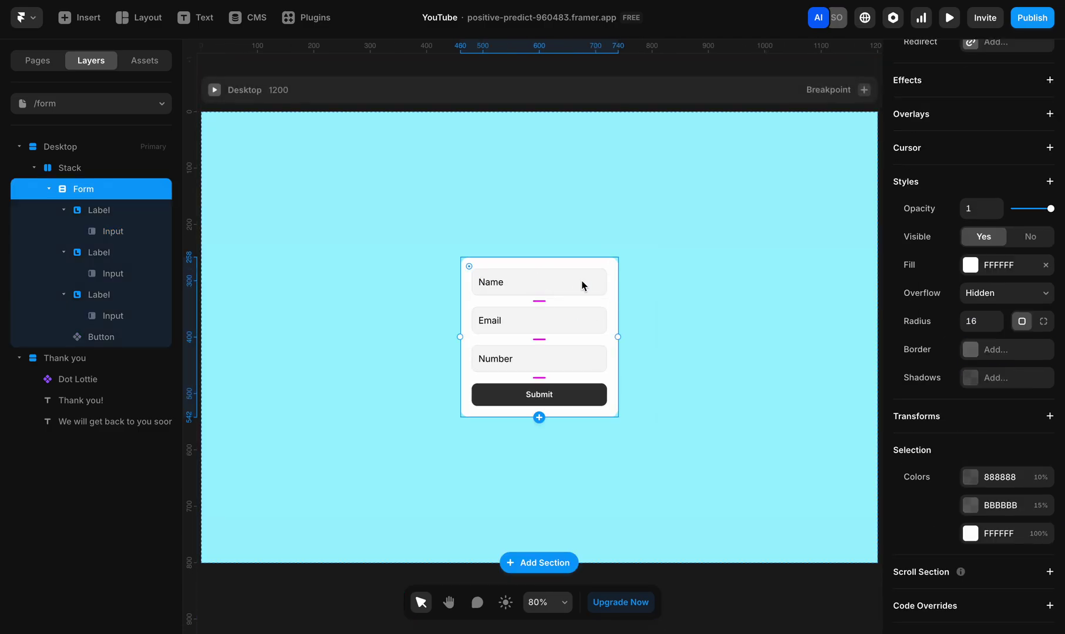
pyautogui.rightClick(123, 194)
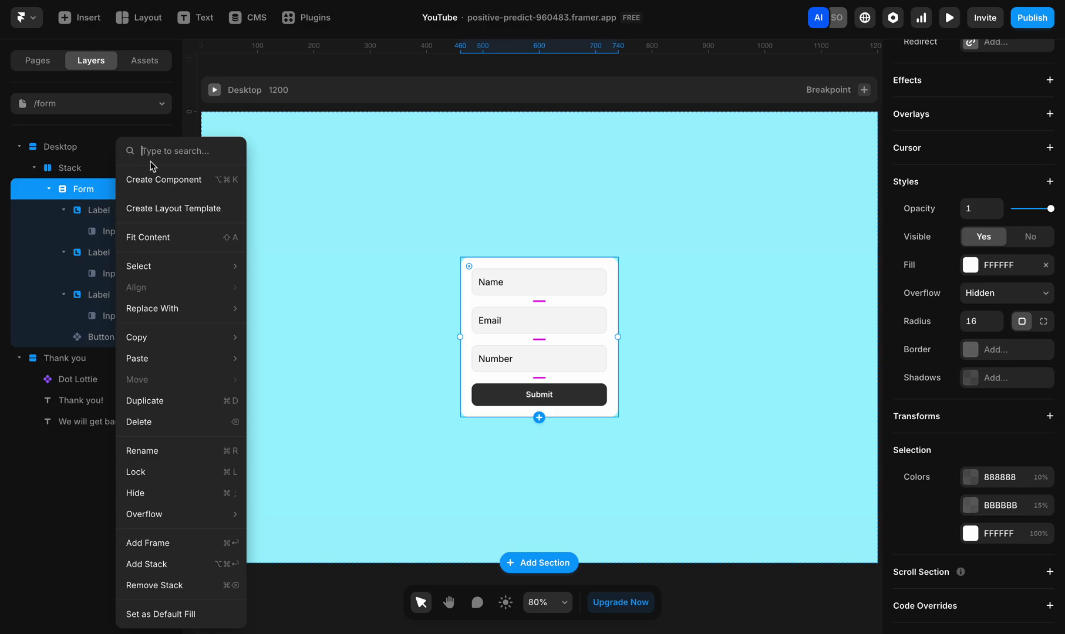
pyautogui.click(163, 177)
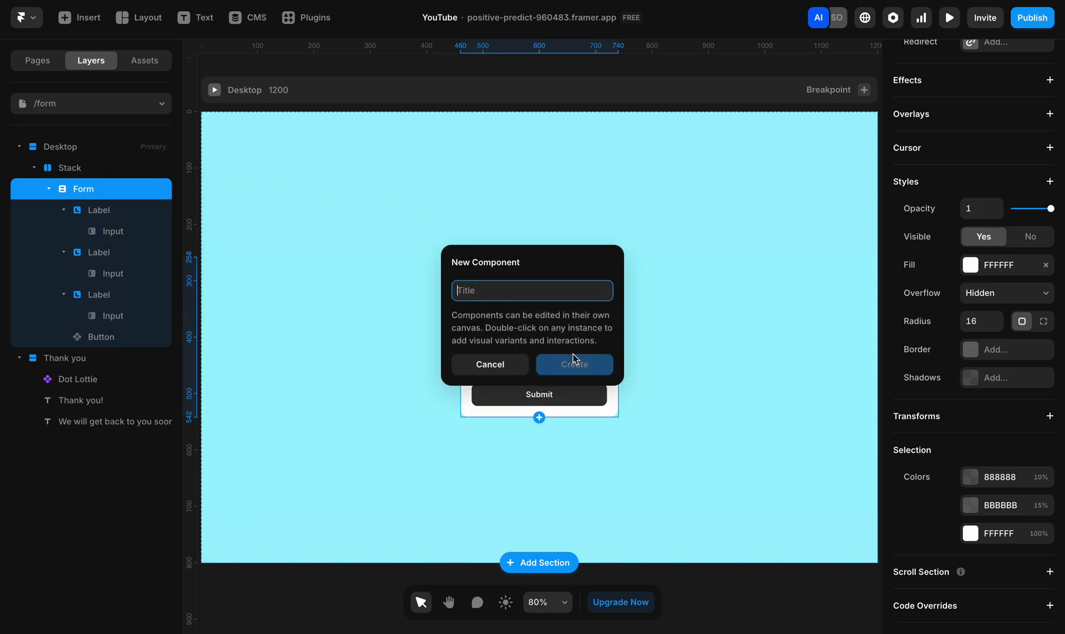
pyautogui.write('Form/')
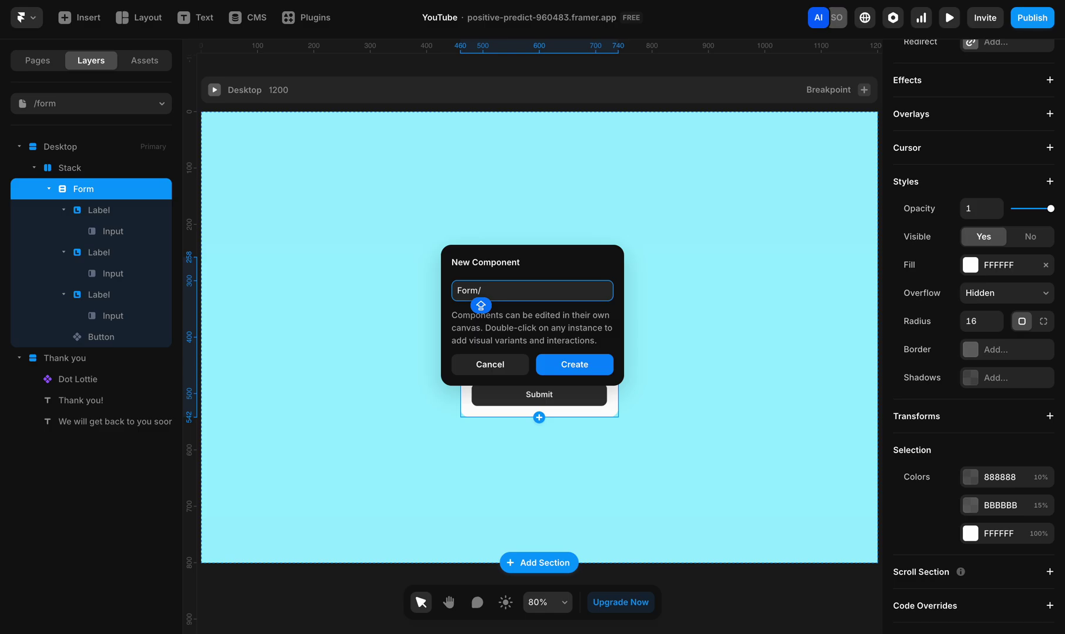
pyautogui.write('Main')
pyautogui.press('Return')
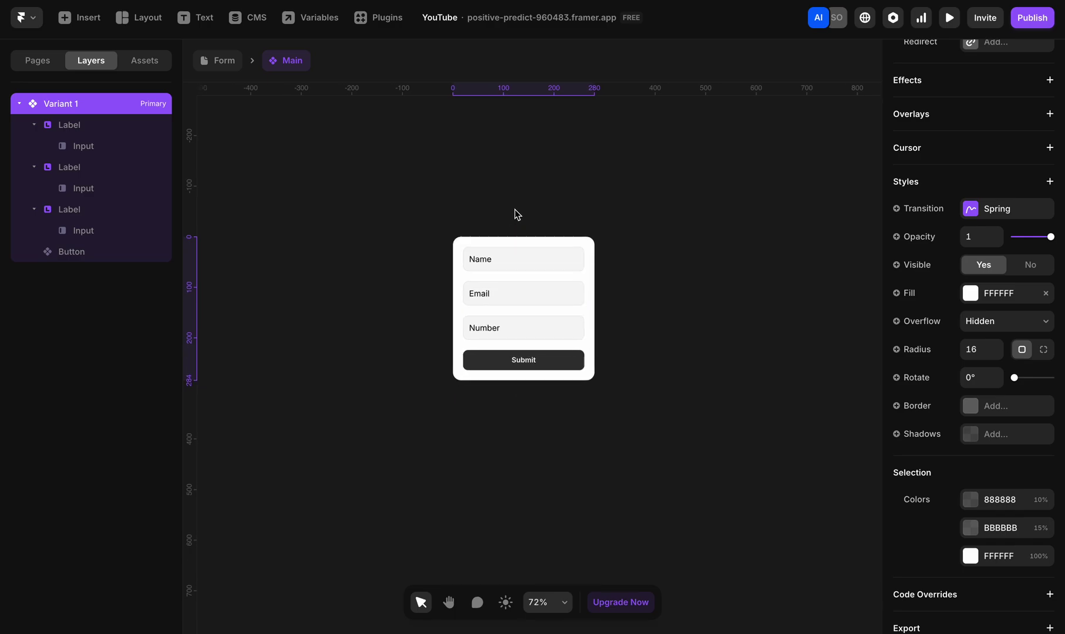
pyautogui.scroll(4, 513, 212)
# - Name the first variant Desktop and add a second variant named Desktop-submitted
pyautogui.doubleClick(100, 109)
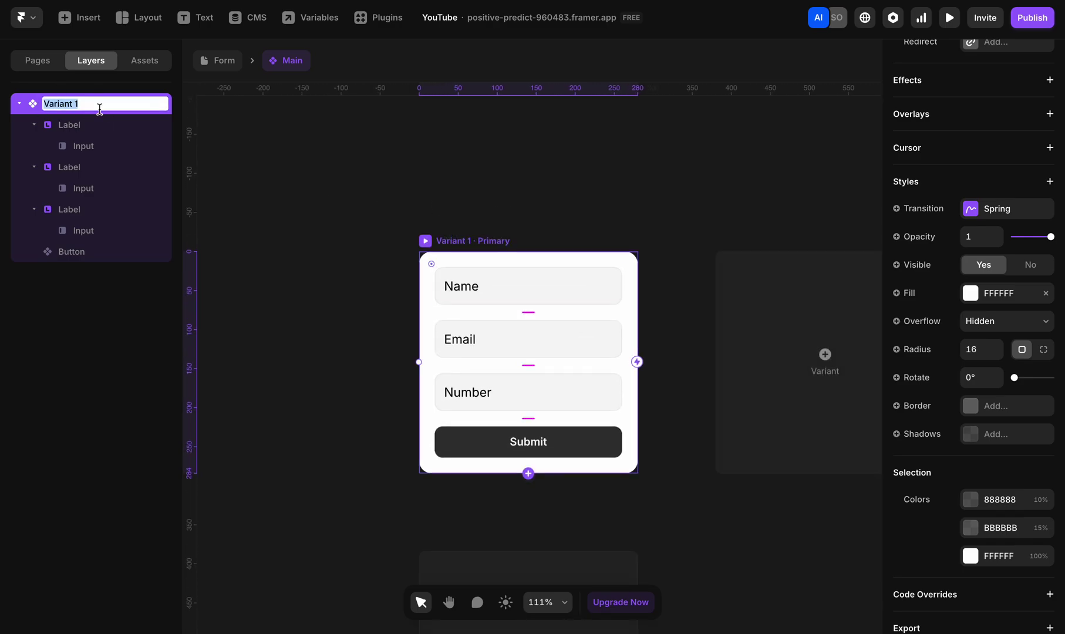
pyautogui.write('Desktop')
pyautogui.press('Return')
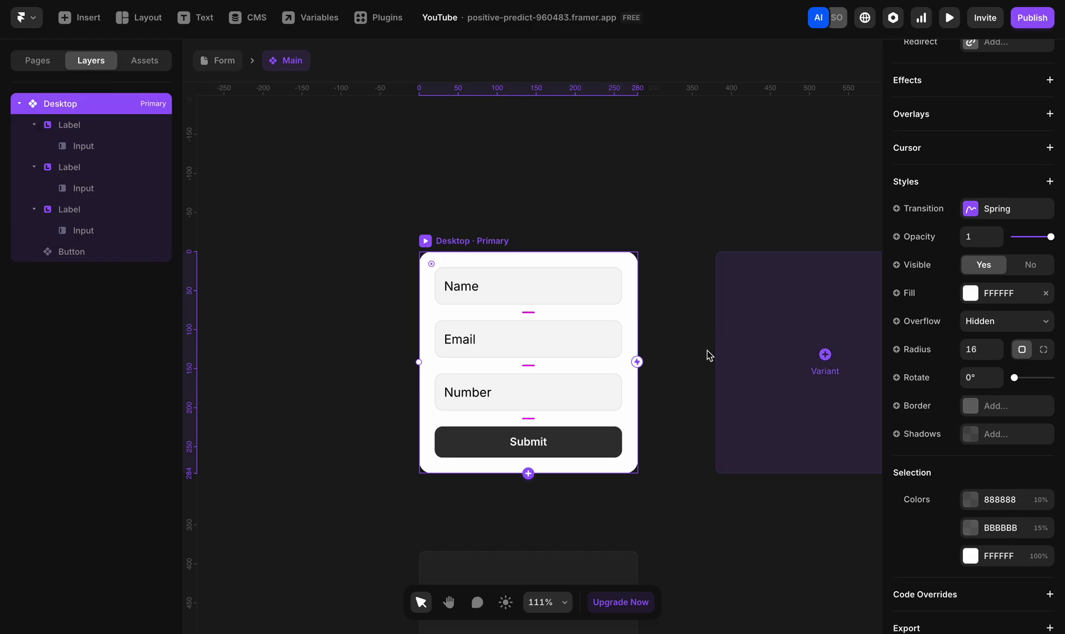
pyautogui.scroll(-3, 692, 330)
pyautogui.click(693, 329)
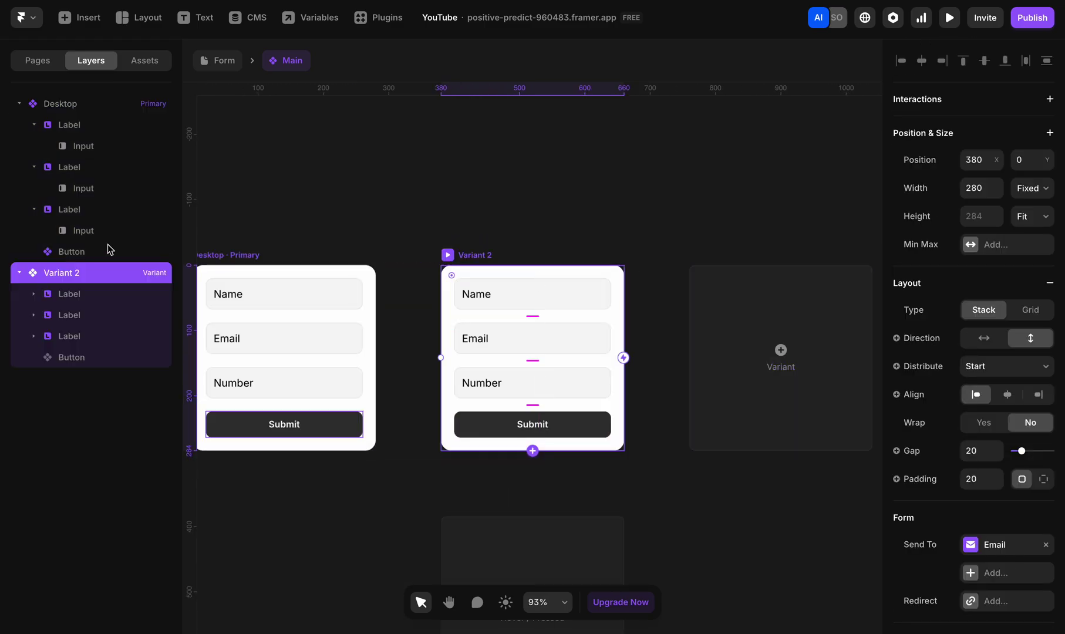
pyautogui.hotkey('ctrl', 'r')
pyautogui.write('De')
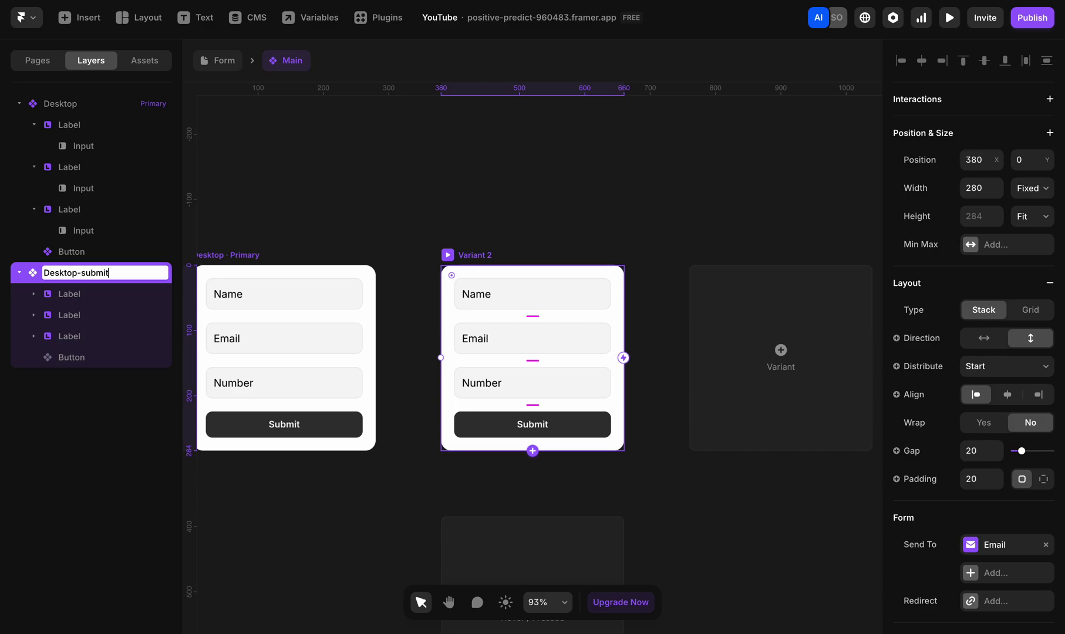
pyautogui.press('Return')
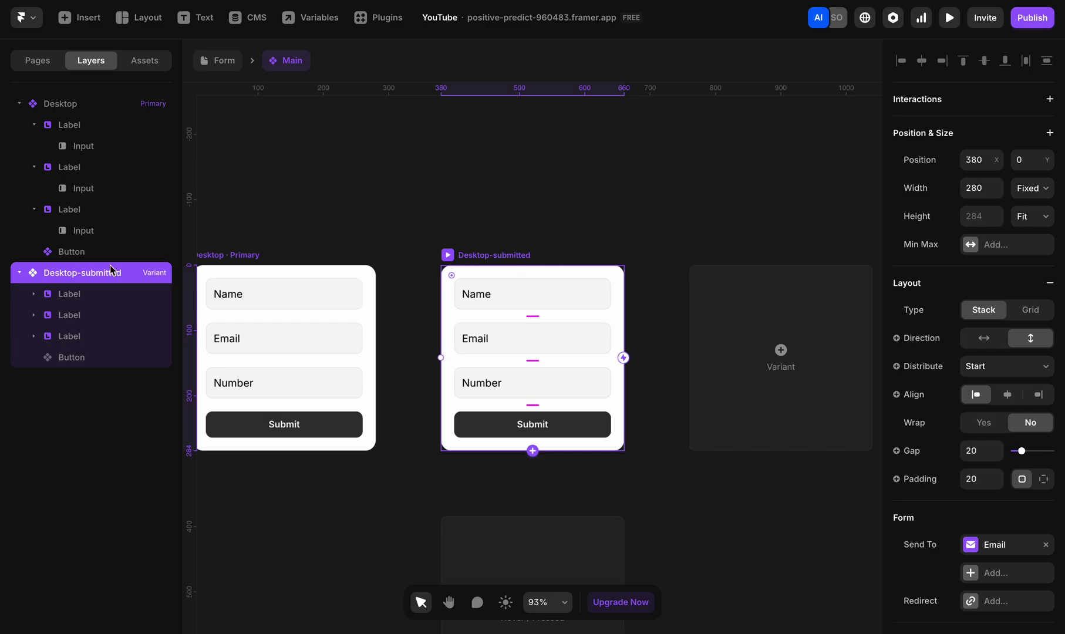
# - Set the three fields and the Submit button to 0 opacity in Desktop-submitted
pyautogui.click(70, 294)
pyautogui.keyDown('shift'); pyautogui.click(69, 315); pyautogui.keyUp('shift')
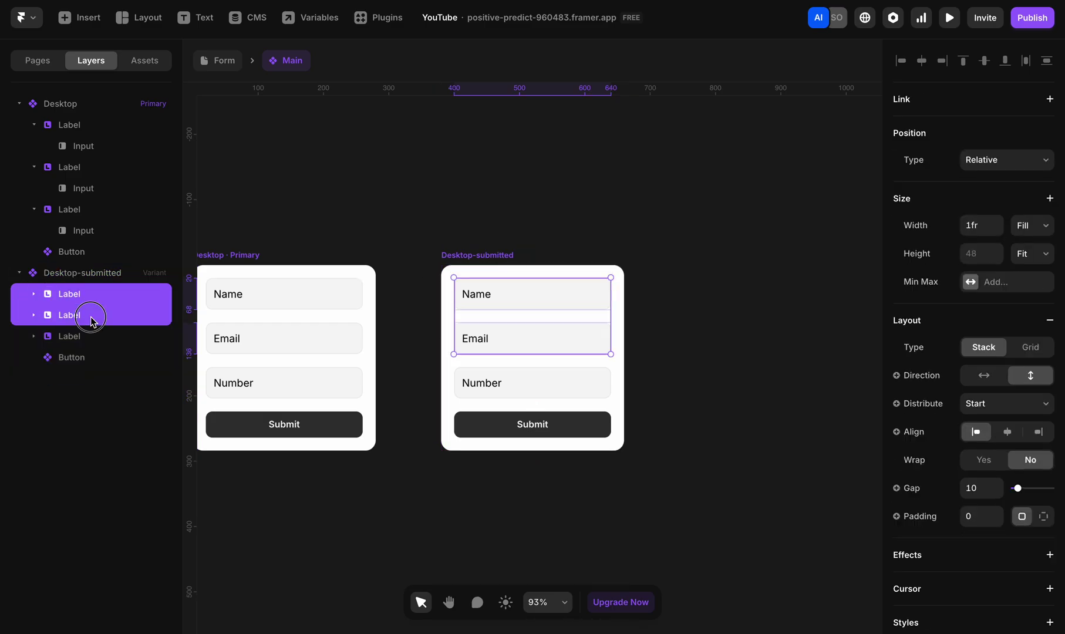
pyautogui.keyDown('shift'); pyautogui.click(92, 337); pyautogui.keyUp('shift')
pyautogui.scroll(-5, 970, 365)
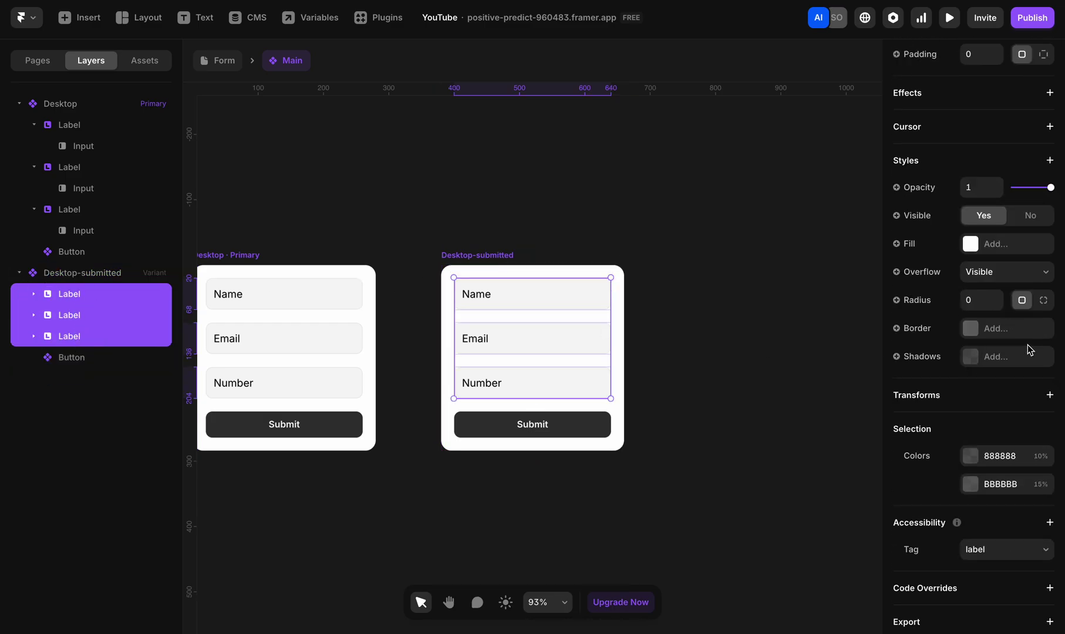
pyautogui.moveTo(1051, 187); pyautogui.dragTo(1011, 186)
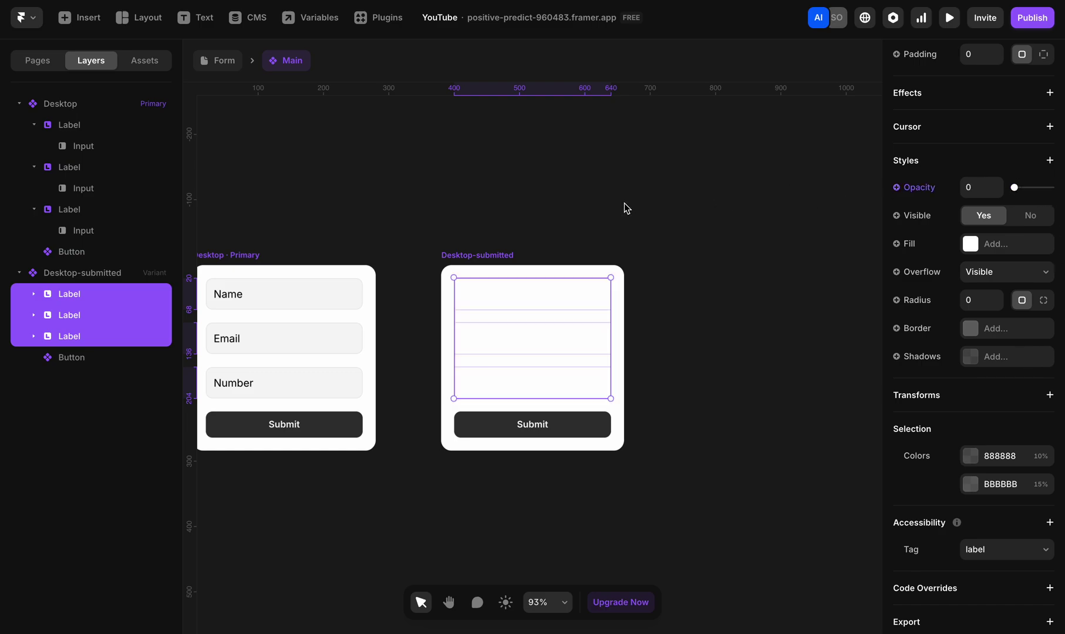
pyautogui.click(593, 428)
pyautogui.moveTo(1052, 382); pyautogui.dragTo(1010, 382)
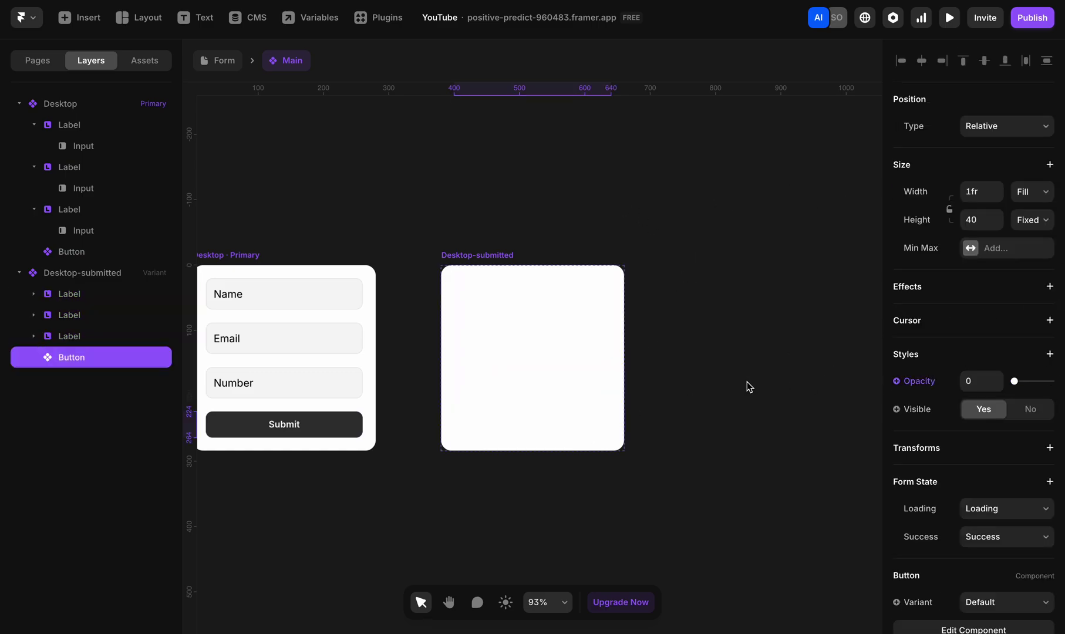
pyautogui.click(748, 382)
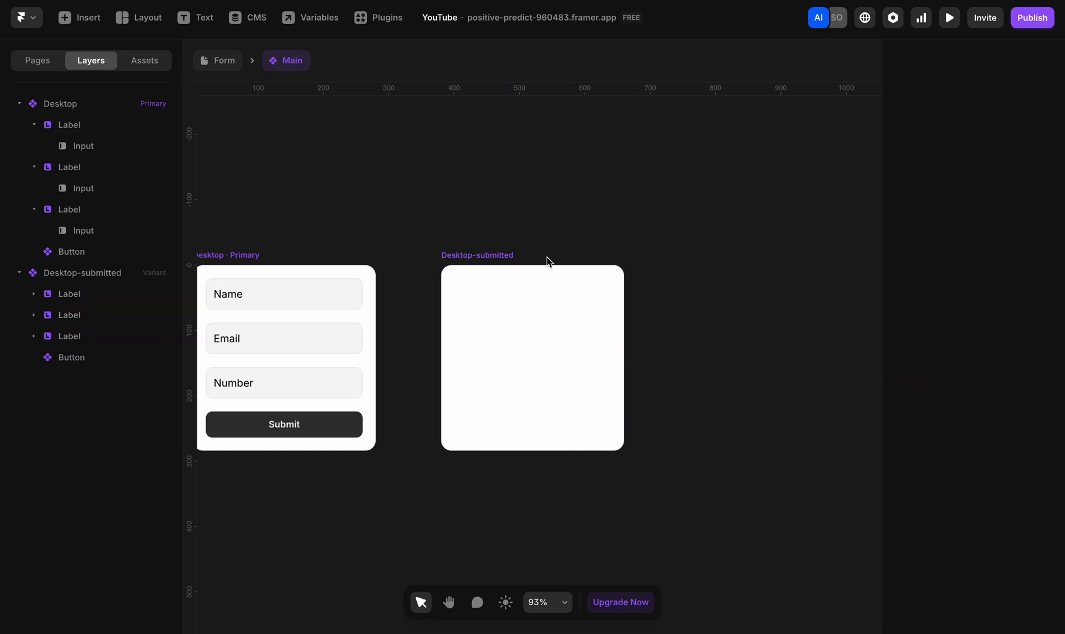
# - Go back to the form page and select the Thank you frame and its animation
pyautogui.click(225, 61)
pyautogui.scroll(-5, 395, 112)
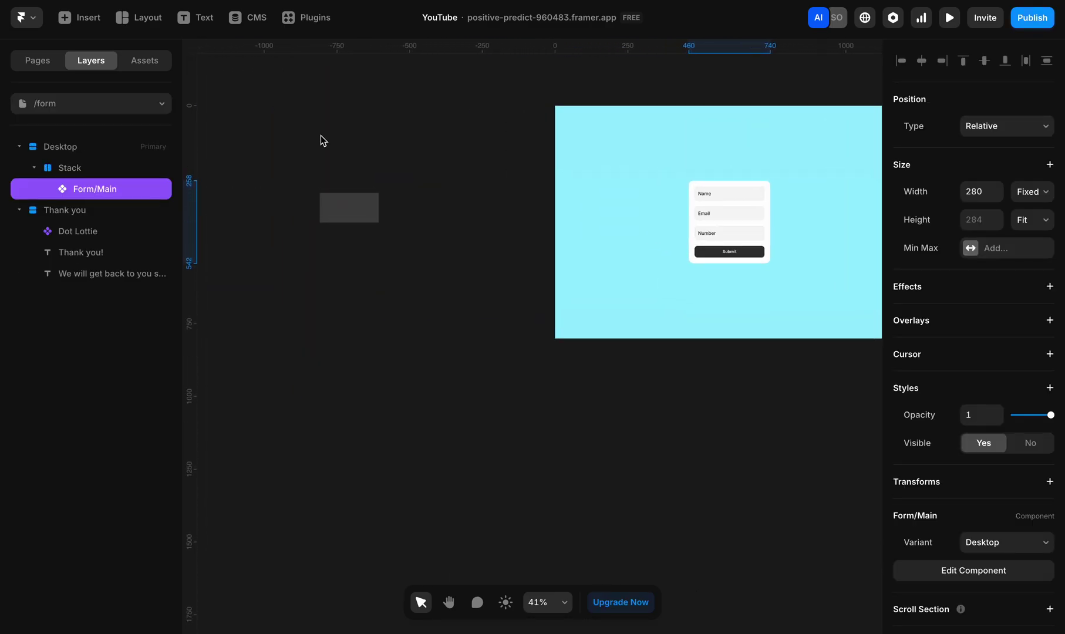
pyautogui.scroll(5, 321, 134)
pyautogui.scroll(3, 332, 199)
pyautogui.scroll(3, 332, 201)
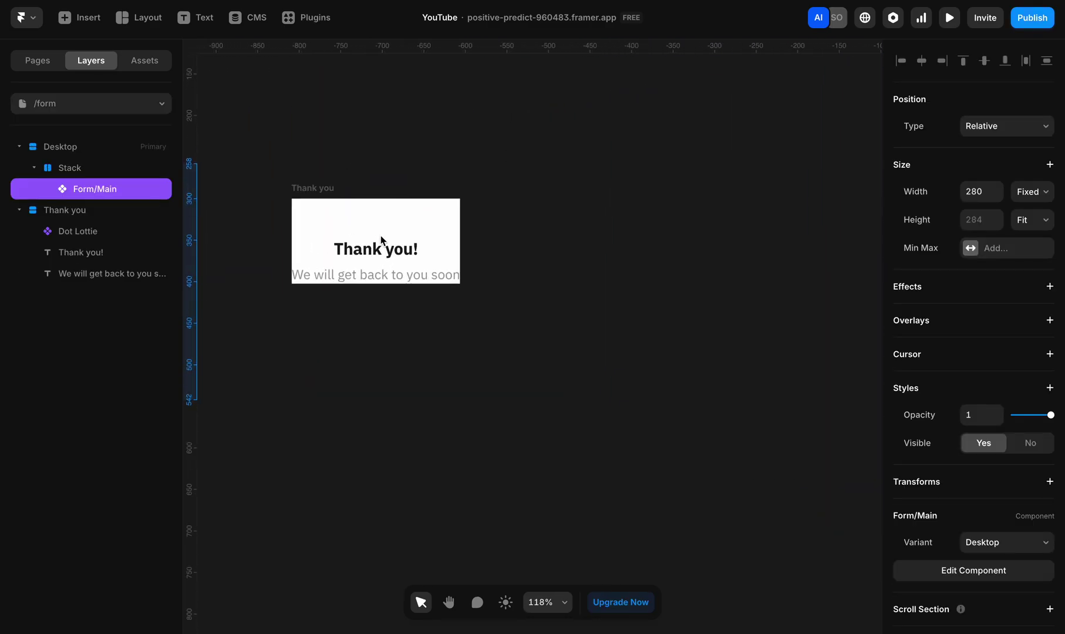
pyautogui.click(362, 206)
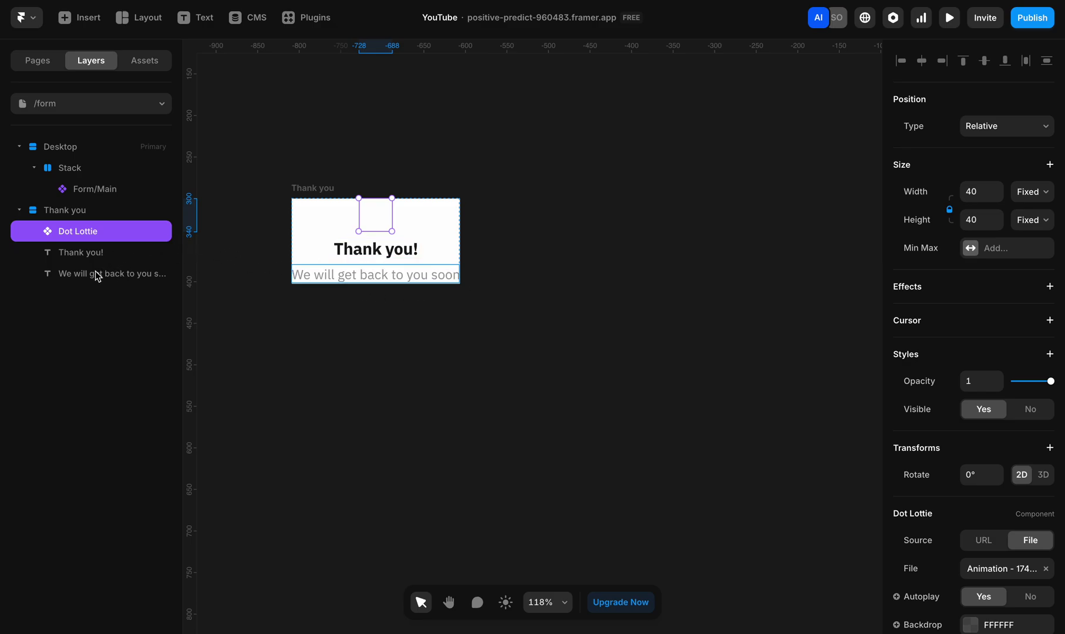
pyautogui.click(127, 210)
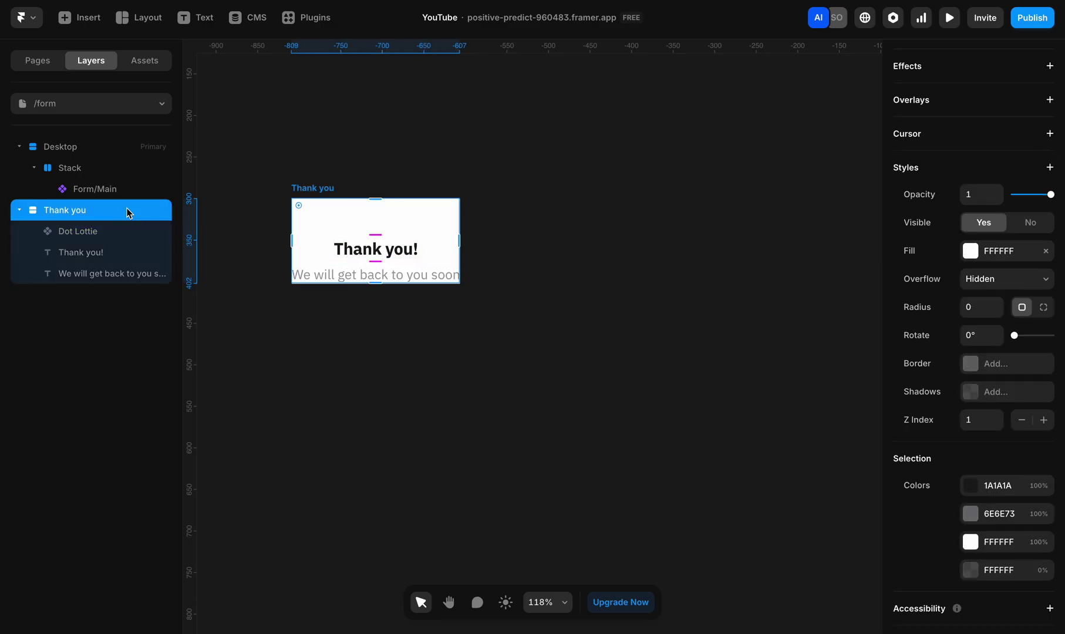
pyautogui.scroll(-5, 460, 101)
# - Paste the Thank you frame into Desktop-submitted, absolutely positioned and centred
pyautogui.doubleClick(583, 153)
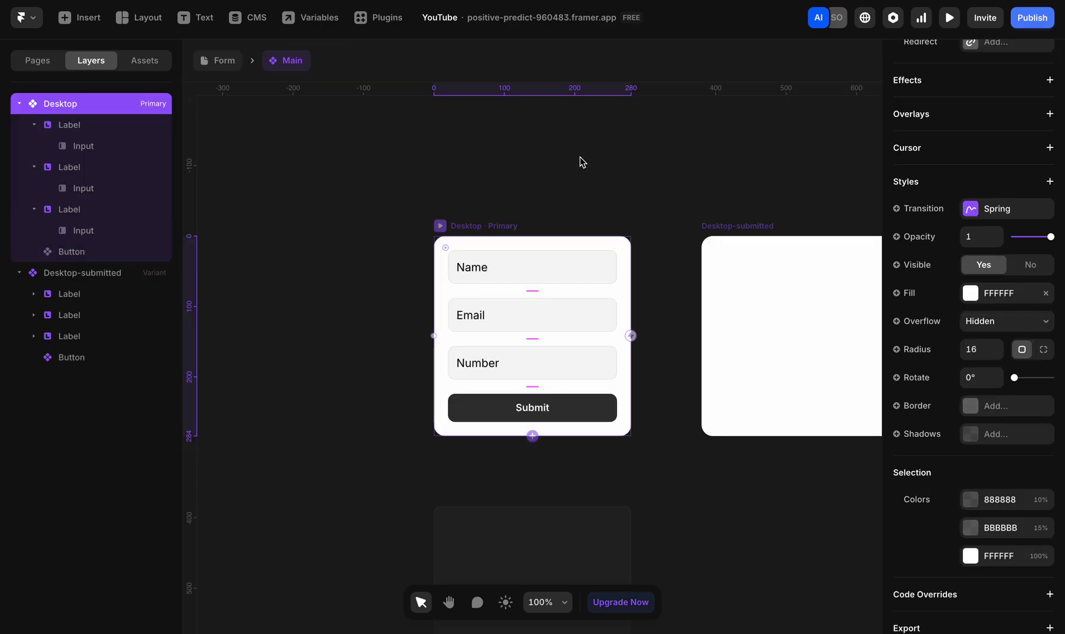
pyautogui.hscroll(5, 547, 213)
pyautogui.click(425, 259)
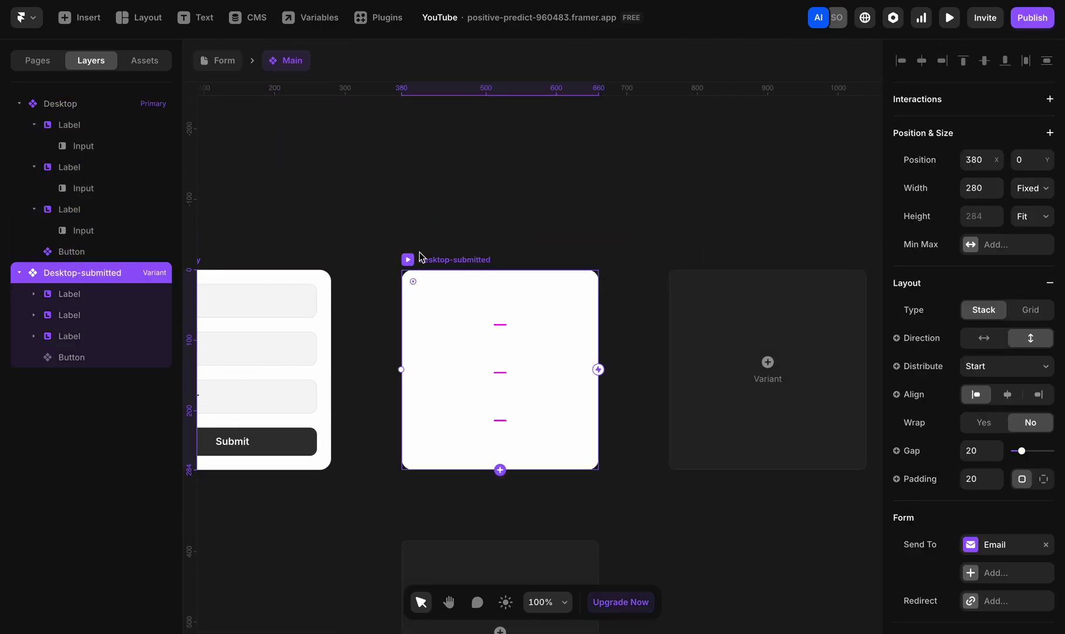
pyautogui.hotkey('ctrl', 'v')
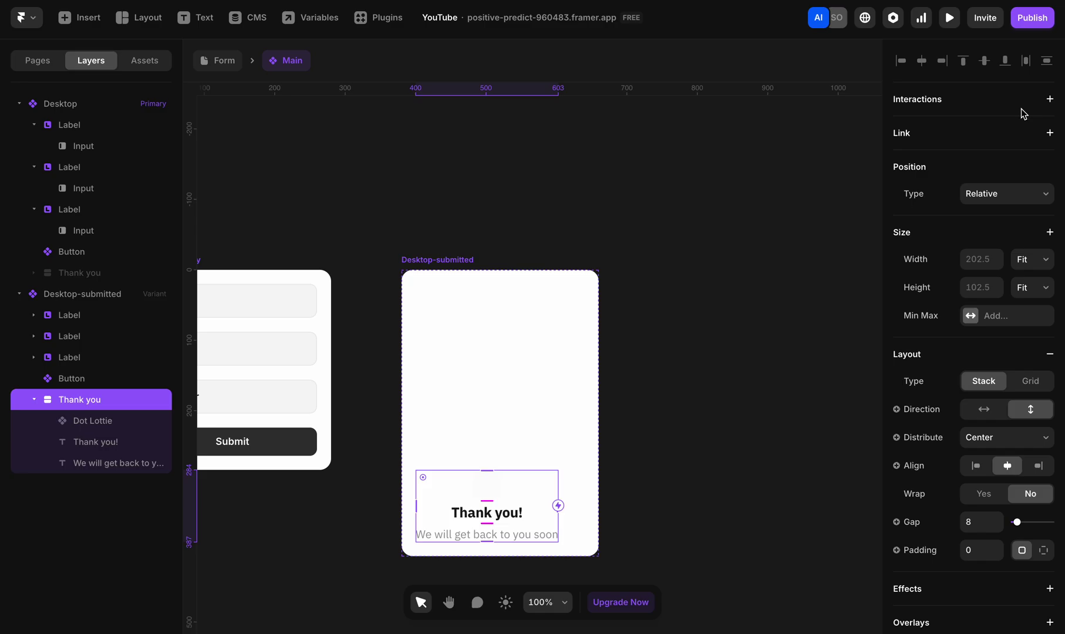
pyautogui.click(998, 194)
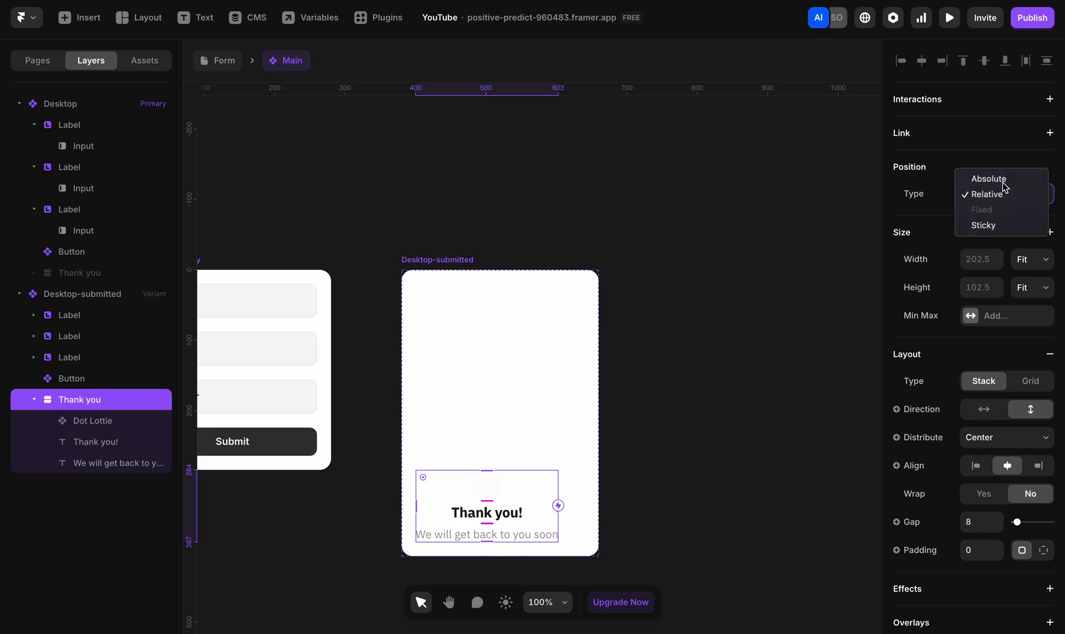
pyautogui.click(989, 179)
pyautogui.click(983, 233)
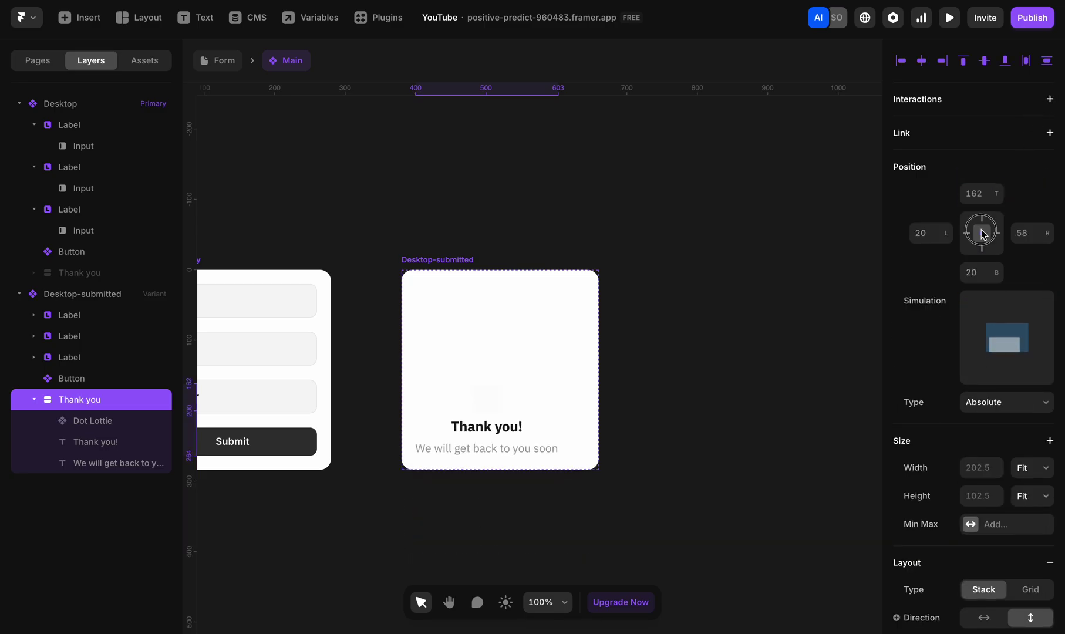
pyautogui.click(922, 60)
pyautogui.click(986, 60)
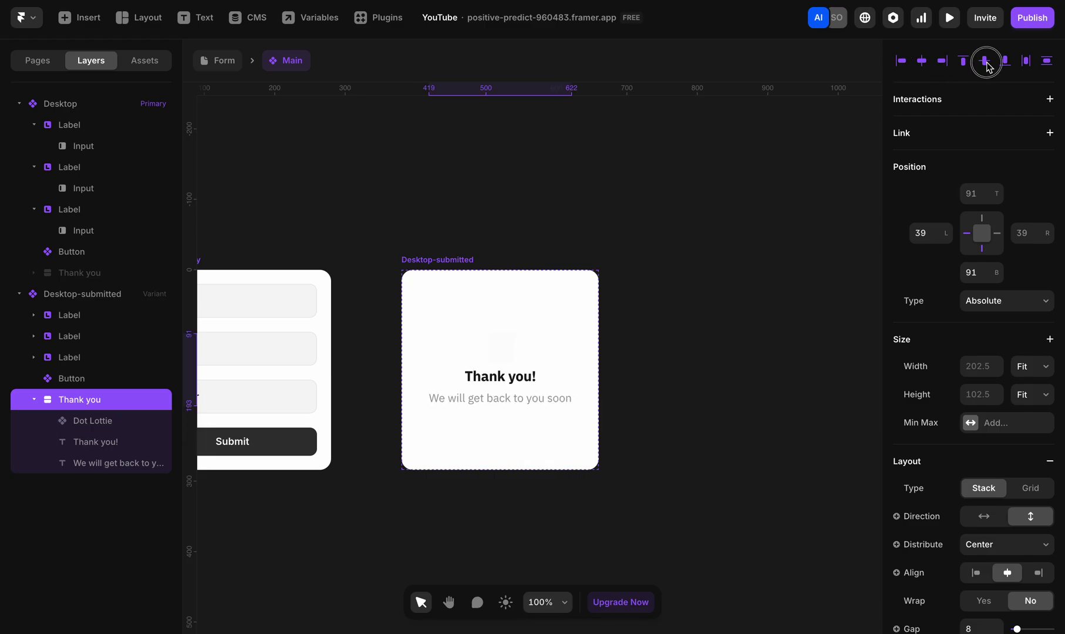
pyautogui.scroll(-3, 617, 367)
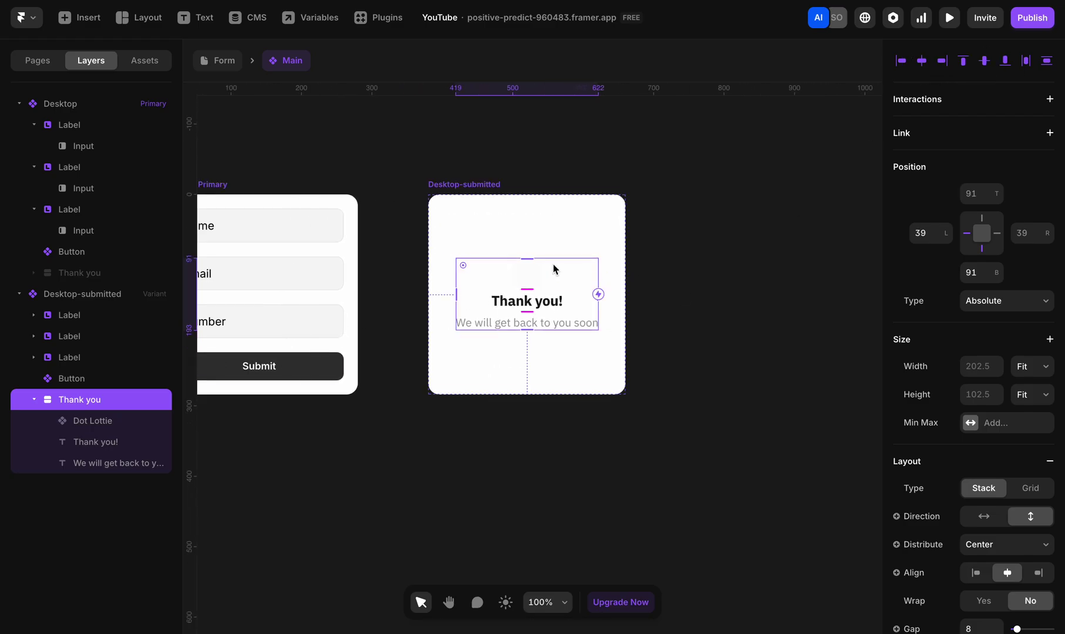
pyautogui.scroll(3, 554, 269)
# - Preview the Desktop-submitted variant, then select the Thank you! heading
pyautogui.click(463, 160)
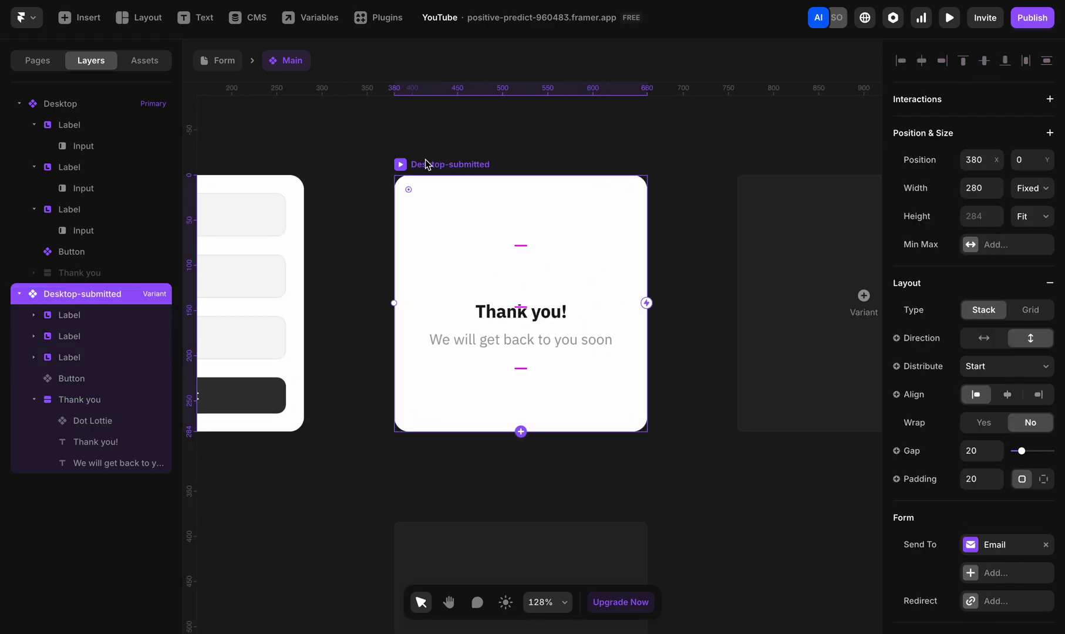
pyautogui.click(401, 165)
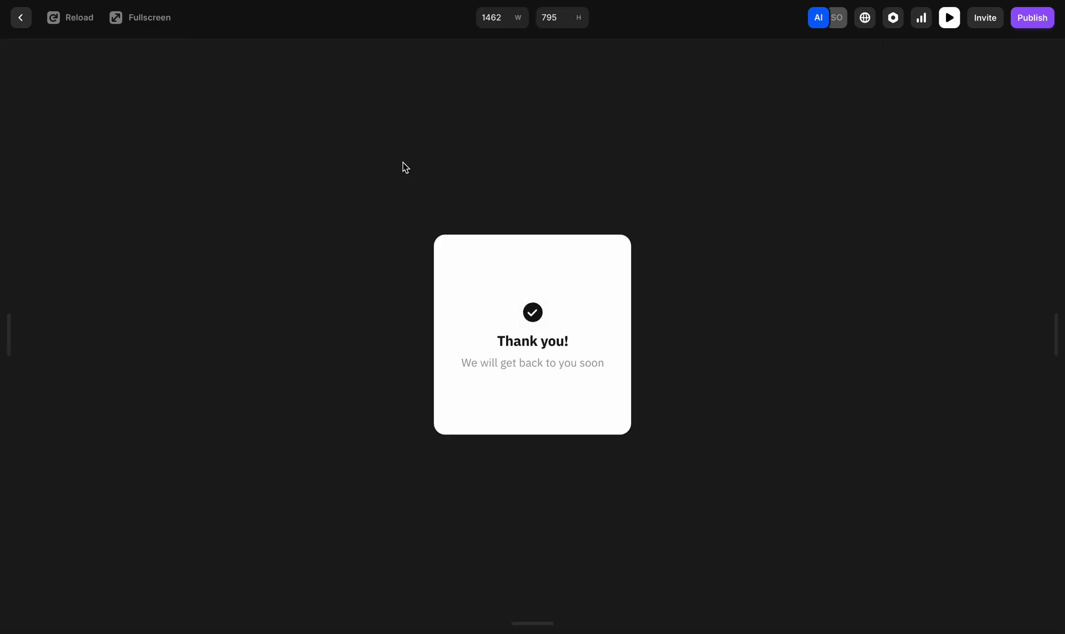
pyautogui.click(20, 18)
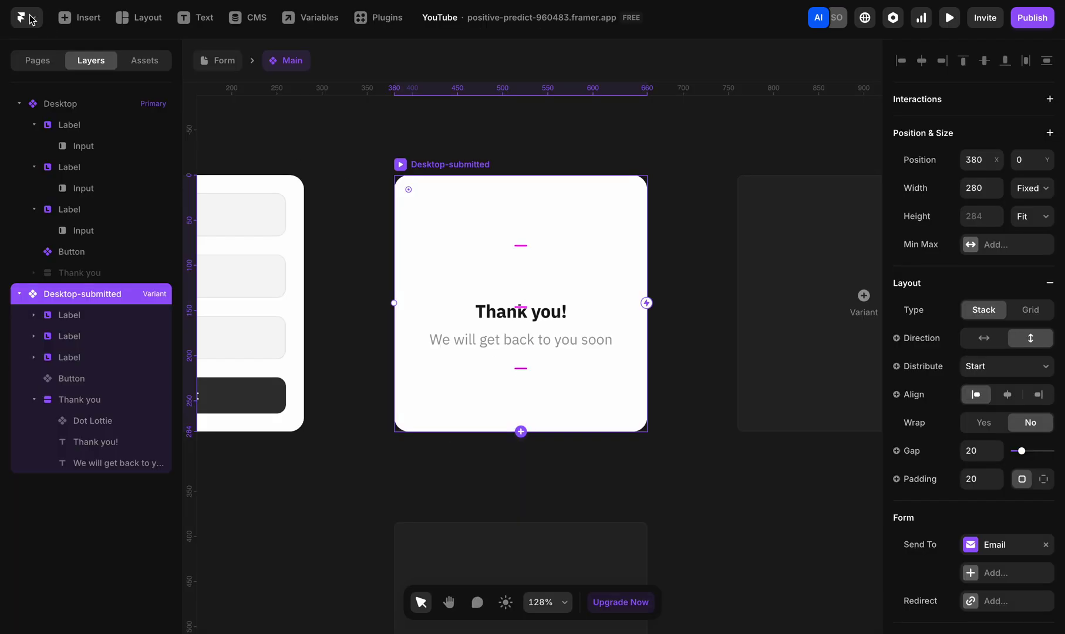
pyautogui.scroll(-2, 532, 250)
pyautogui.click(521, 246)
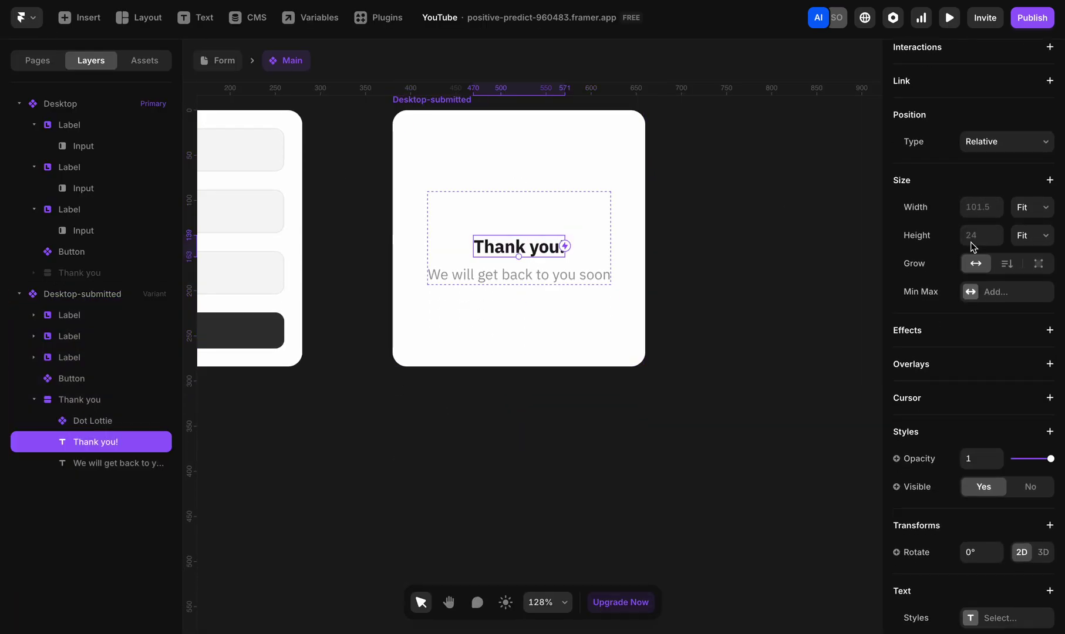
pyautogui.scroll(2, 650, 258)
pyautogui.click(1050, 251)
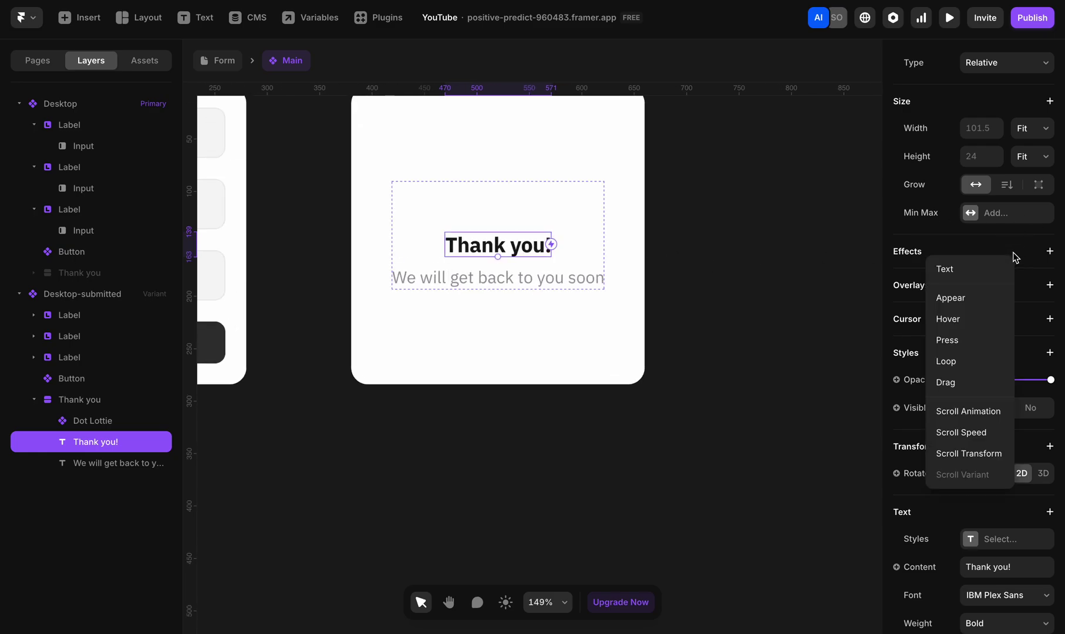
# - Add a Stagger text effect to the heading with a 0.1 s delay
pyautogui.click(948, 269)
pyautogui.scroll(1, 516, 245)
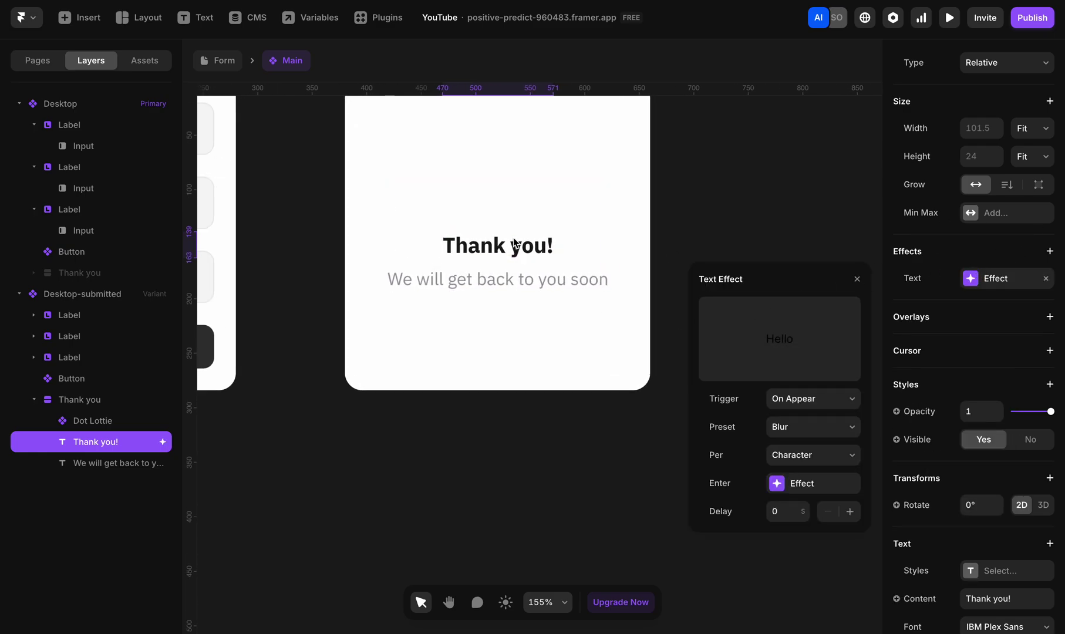
pyautogui.scroll(1, 515, 244)
pyautogui.click(795, 427)
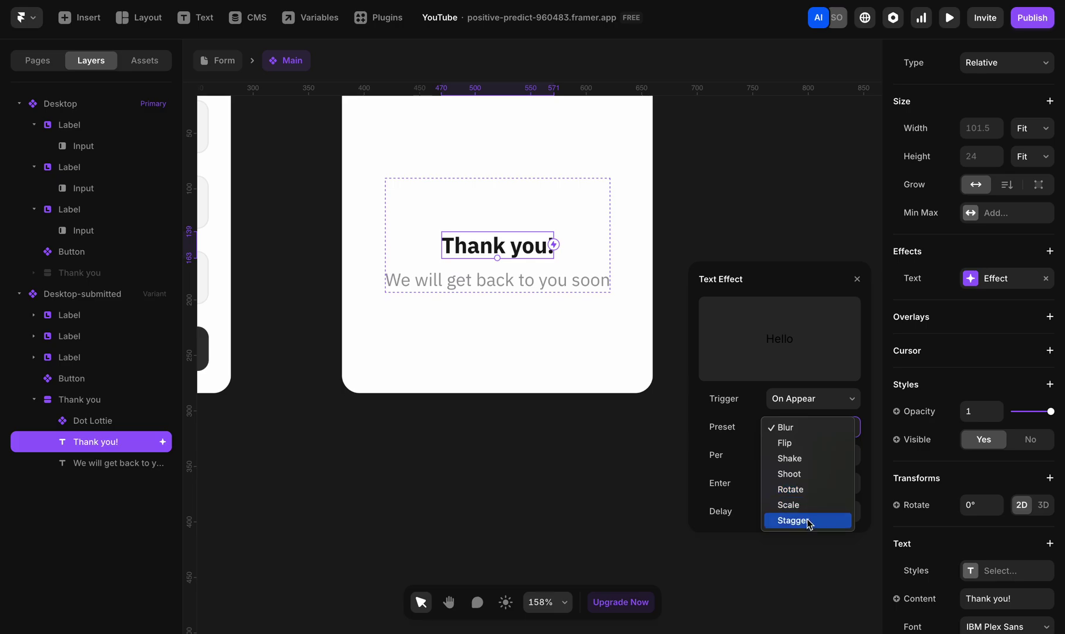
pyautogui.click(809, 524)
pyautogui.click(785, 510)
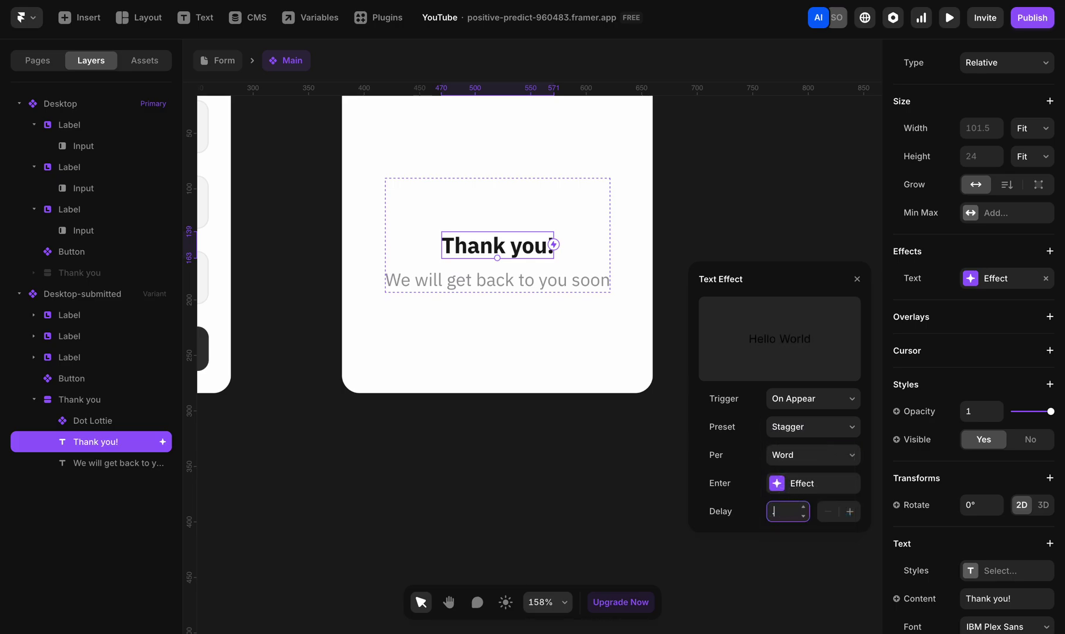
pyautogui.write('0.1')
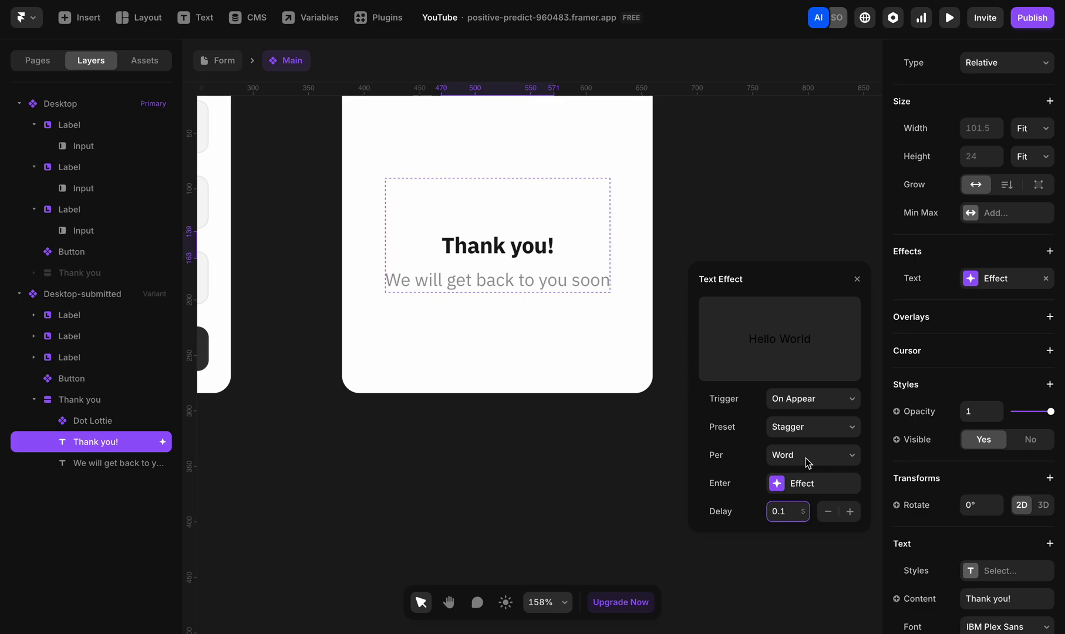
pyautogui.press('Return')
# - Animate the heading word by word, rising from a 16 px offset
pyautogui.click(806, 455)
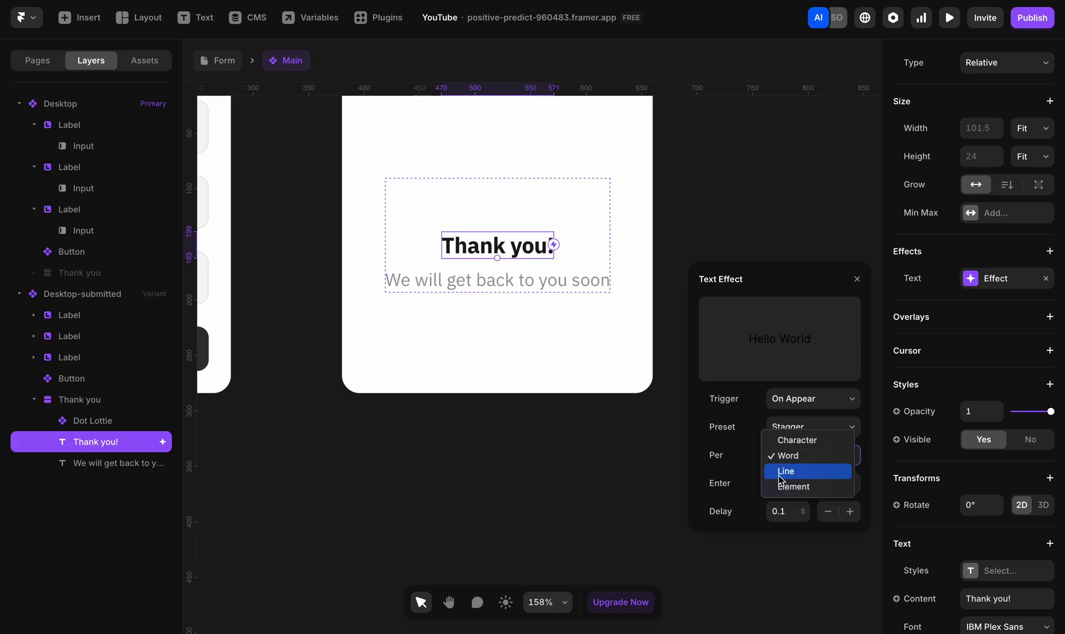
pyautogui.click(743, 482)
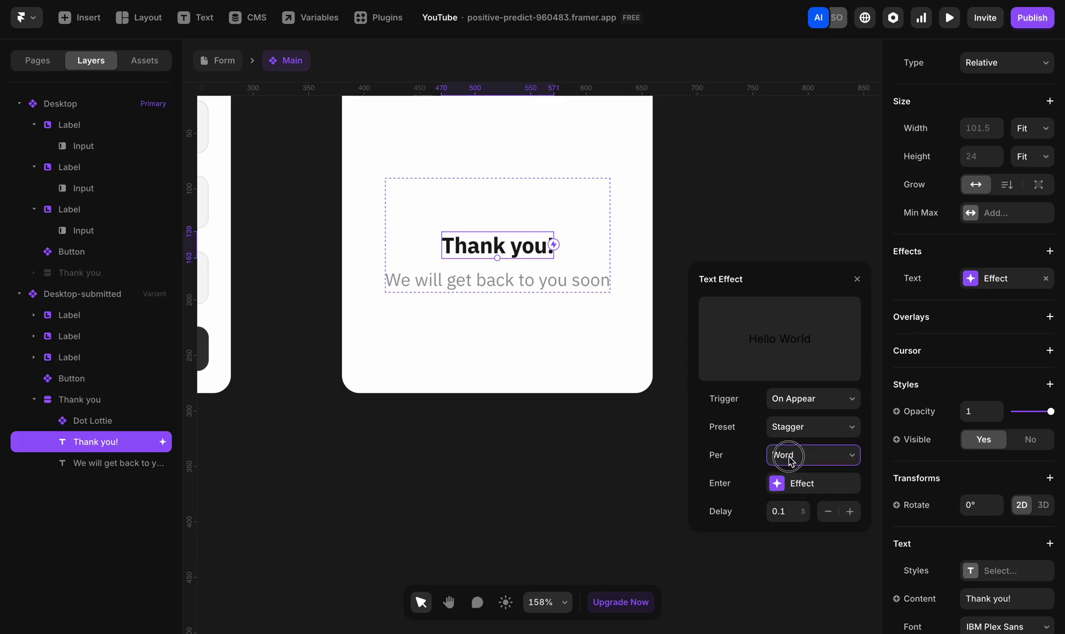
pyautogui.click(797, 456)
pyautogui.click(786, 484)
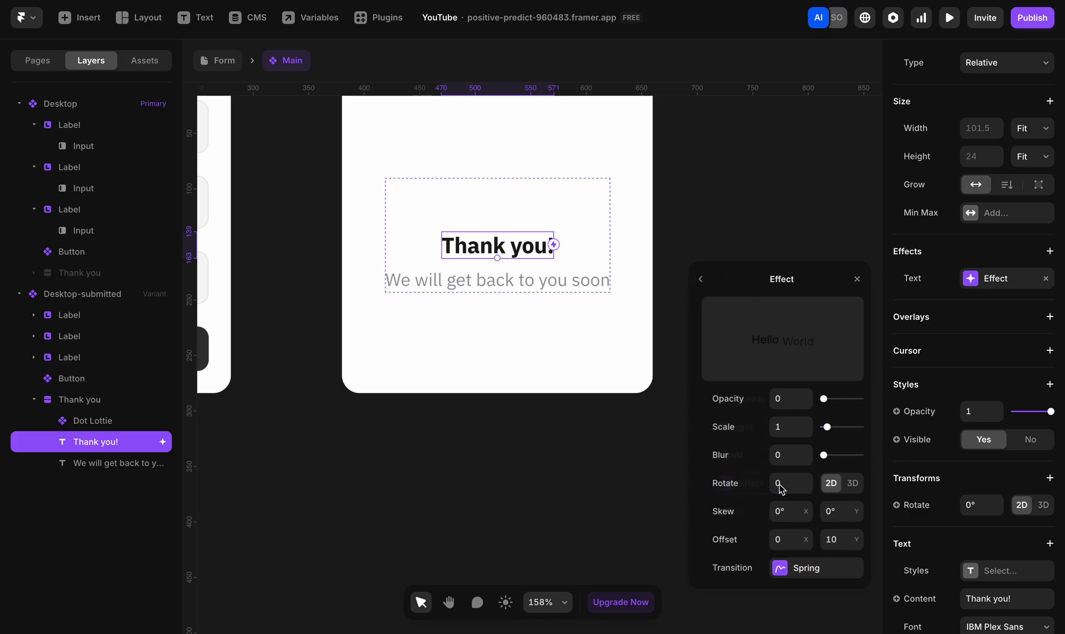
pyautogui.click(841, 542)
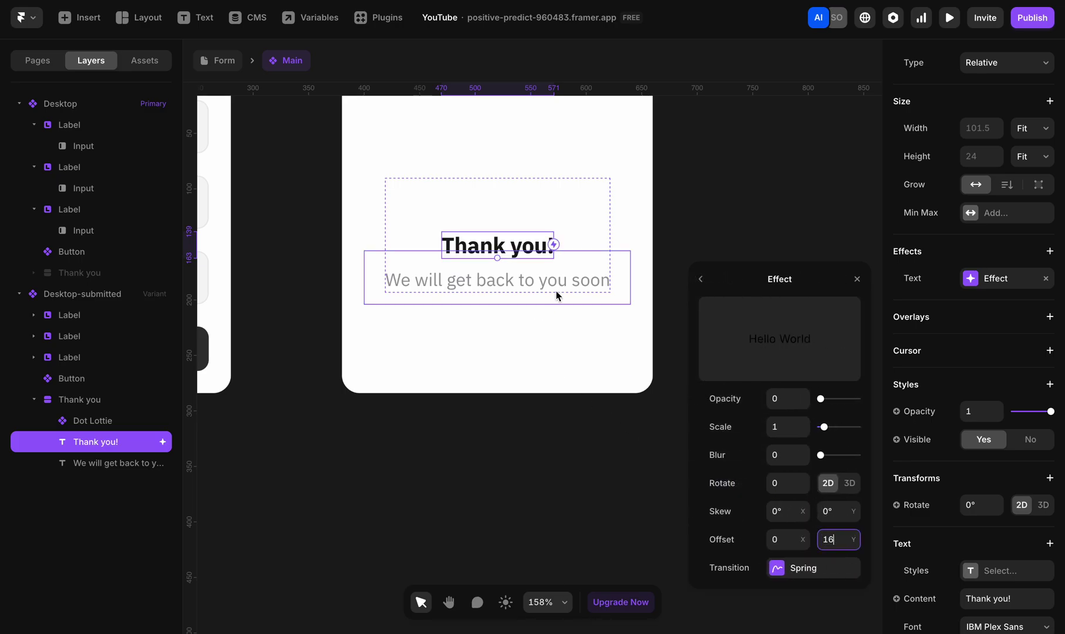
# - Copy the Thank you! heading's text effect
pyautogui.click(766, 202)
pyautogui.click(560, 248)
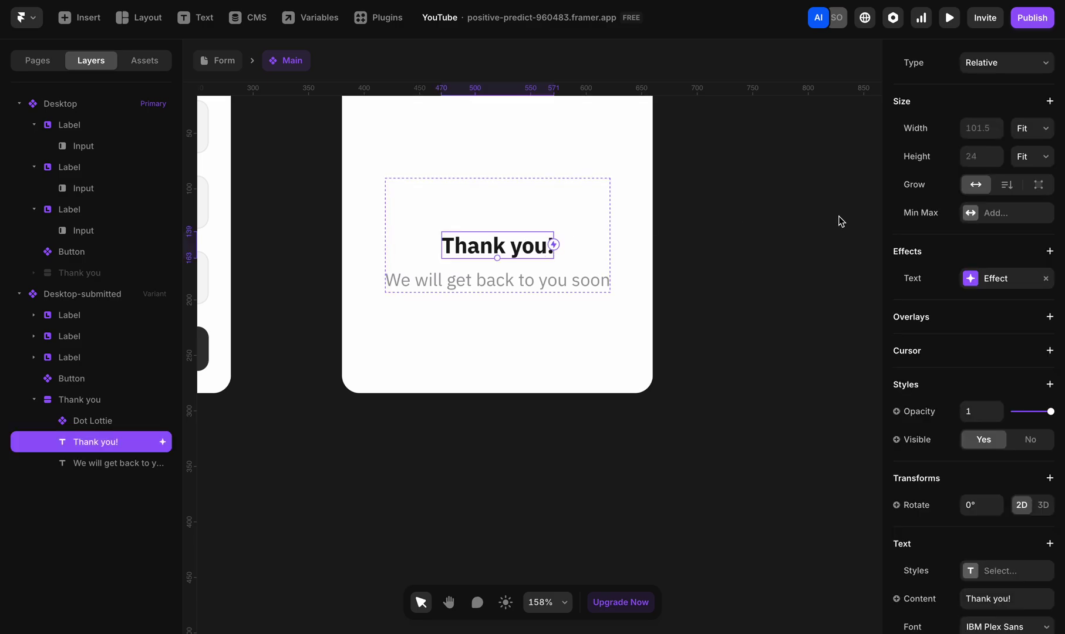
pyautogui.rightClick(999, 278)
pyautogui.click(965, 290)
# - Paste the heading's text effect onto the subtitle and set its delay to 0.5 s
pyautogui.click(604, 280)
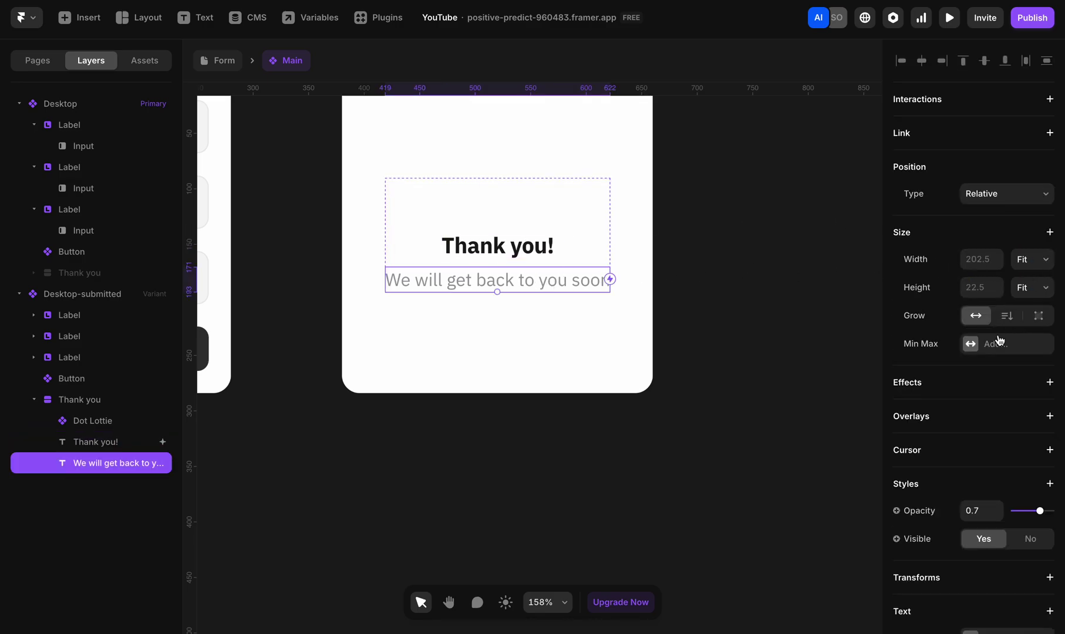
pyautogui.rightClick(996, 374)
pyautogui.click(929, 115)
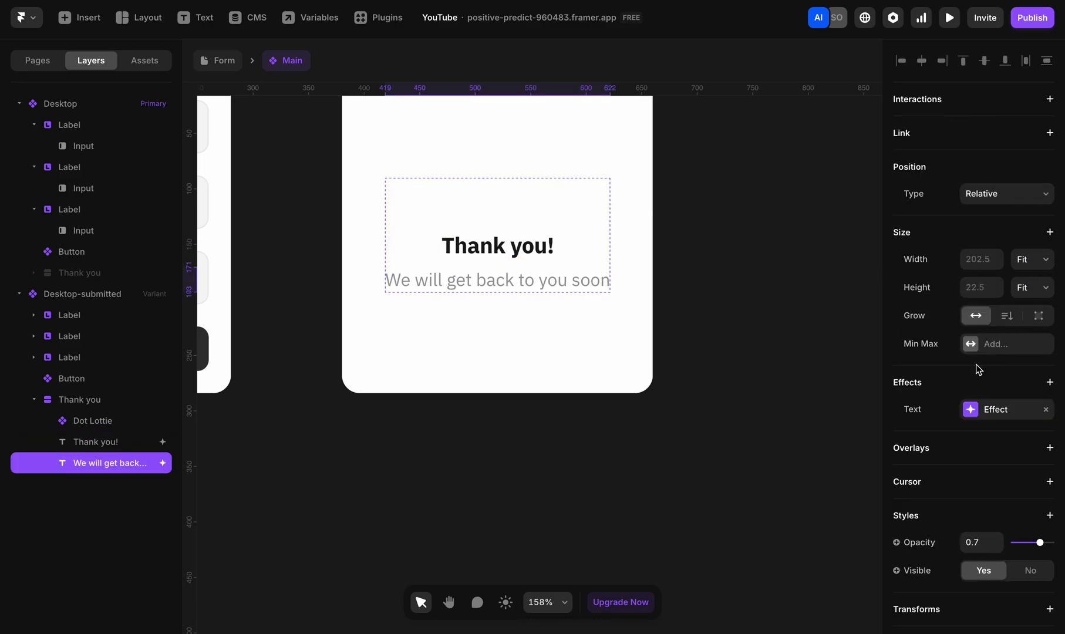
pyautogui.click(976, 411)
pyautogui.moveTo(788, 614); pyautogui.dragTo(801, 600)
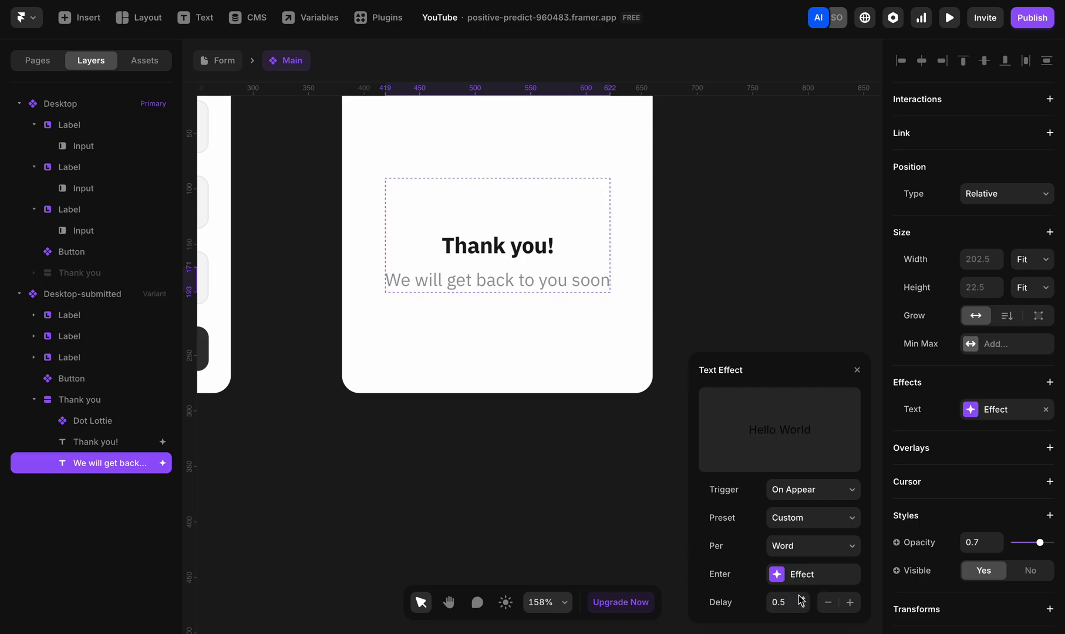
pyautogui.scroll(-5, 567, 528)
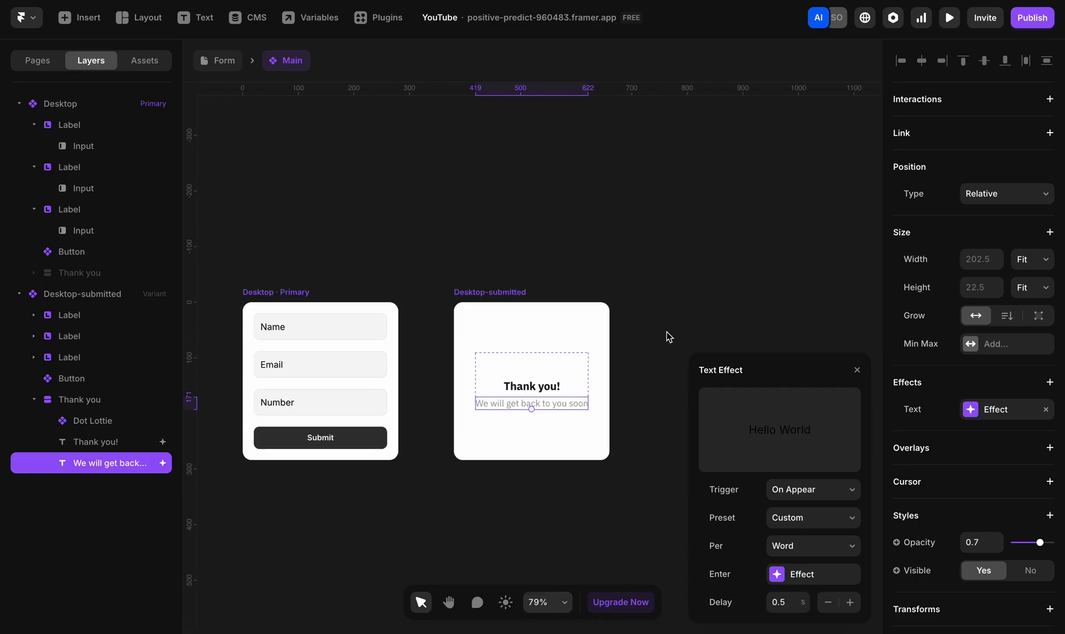
pyautogui.click(668, 335)
pyautogui.click(507, 292)
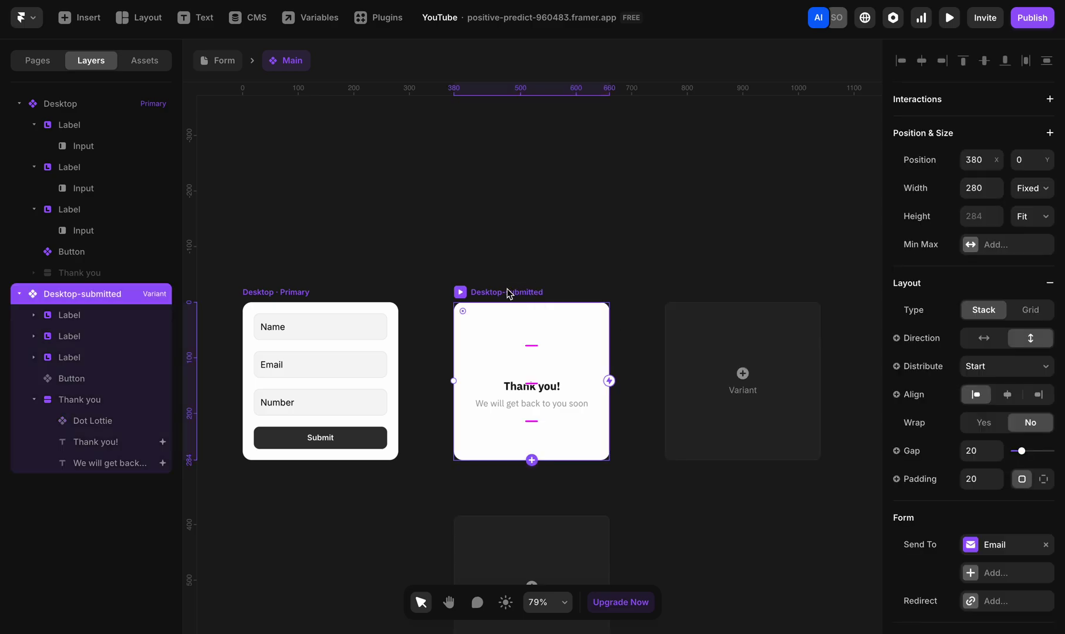
pyautogui.click(461, 293)
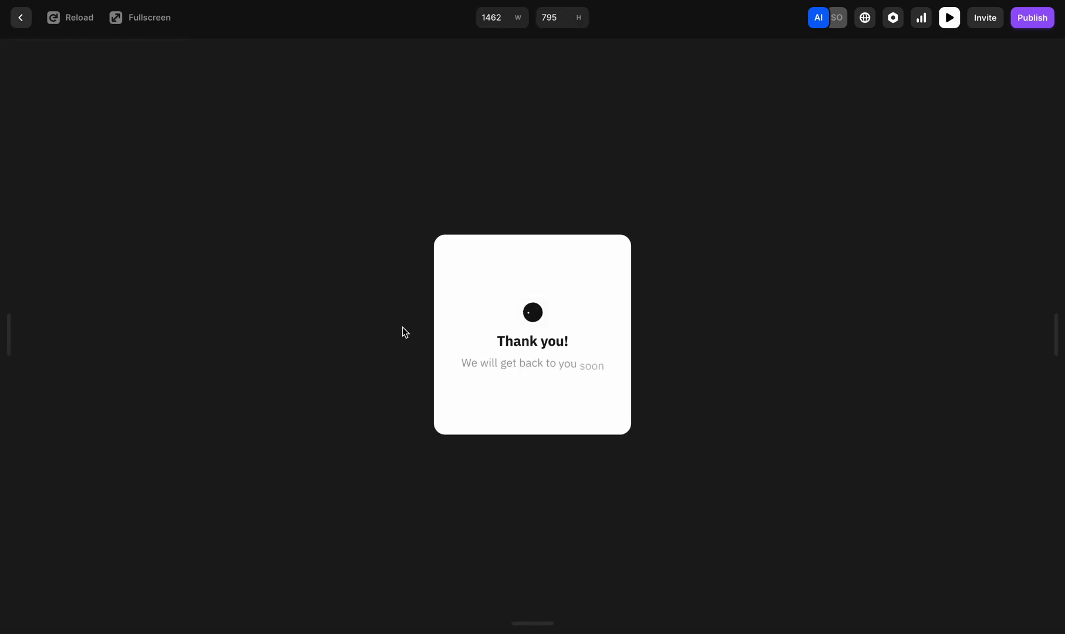
pyautogui.click(65, 17)
pyautogui.click(65, 16)
pyautogui.click(65, 17)
pyautogui.click(20, 16)
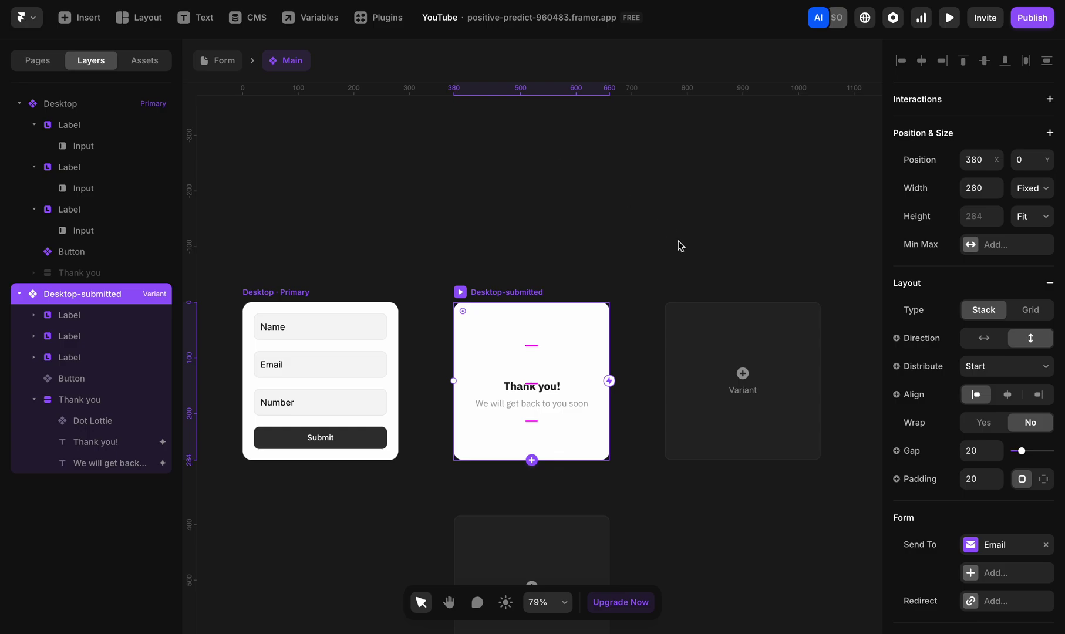
pyautogui.hscroll(-3, 490, 297)
# - Link the Desktop form variant to Desktop-submitted with an On Success trigger
pyautogui.click(411, 287)
pyautogui.scroll(-8, 966, 333)
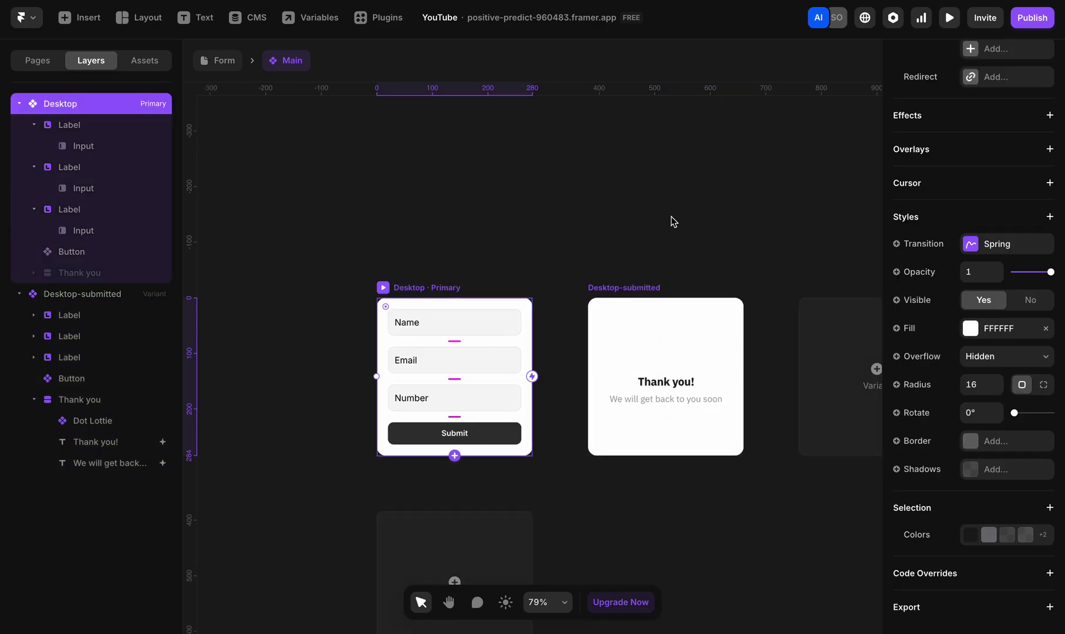
pyautogui.scroll(8, 966, 250)
pyautogui.scroll(3, 540, 396)
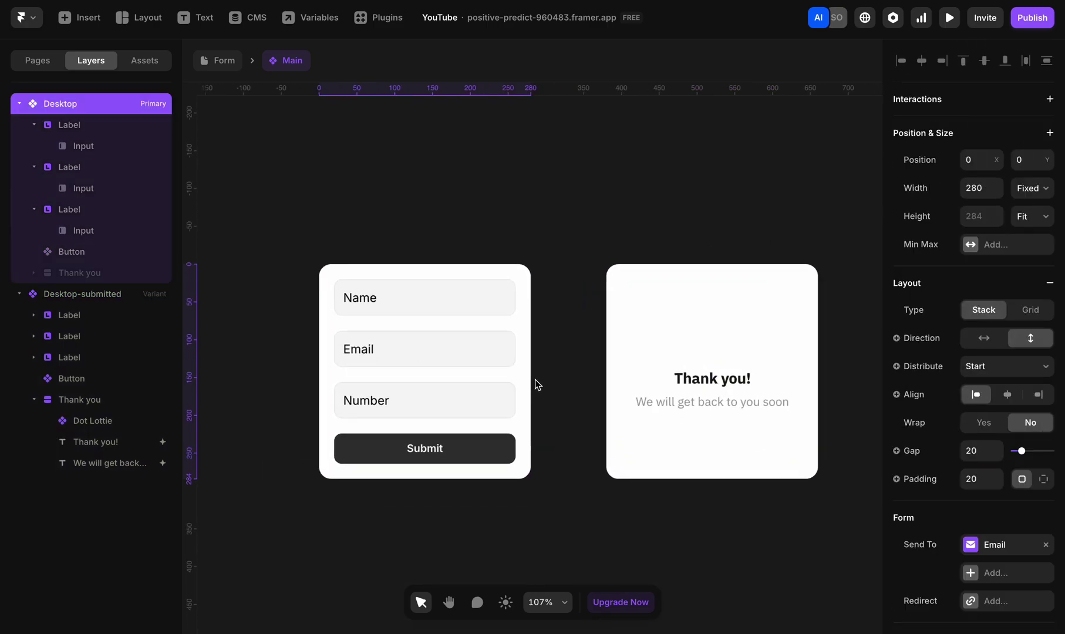
pyautogui.moveTo(534, 372); pyautogui.dragTo(633, 375)
pyautogui.click(613, 458)
pyautogui.scroll(-3, 583, 283)
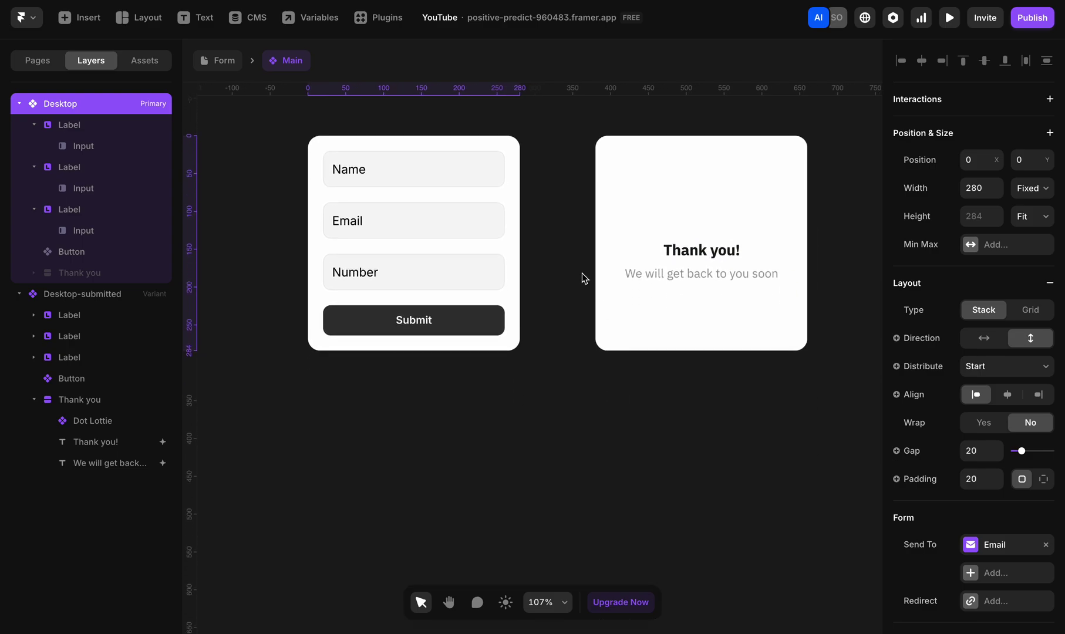
pyautogui.moveTo(523, 244); pyautogui.dragTo(585, 247)
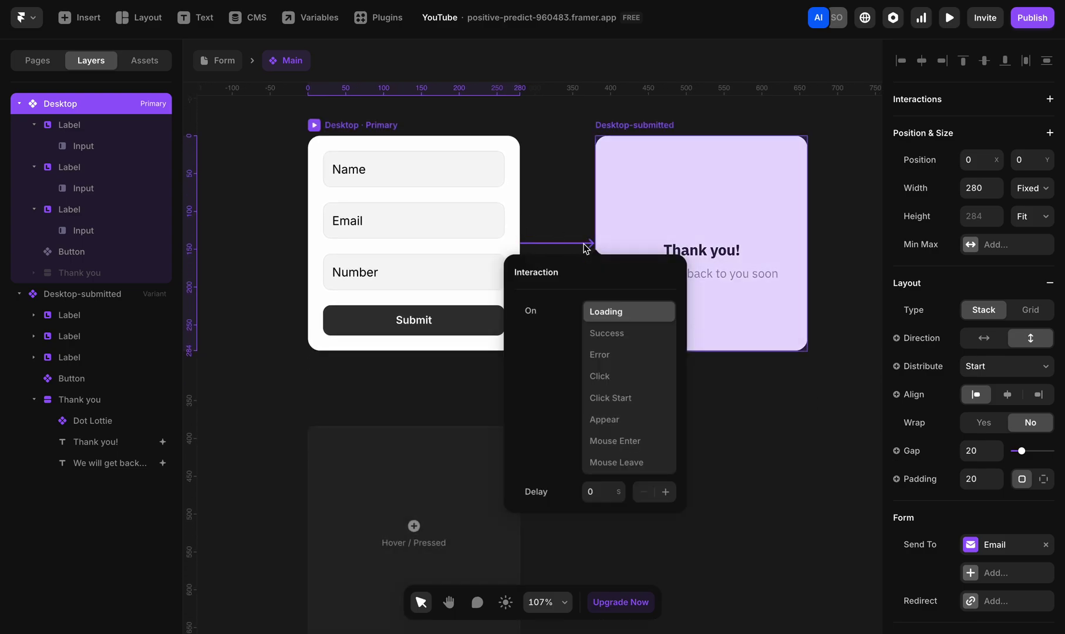
pyautogui.click(626, 334)
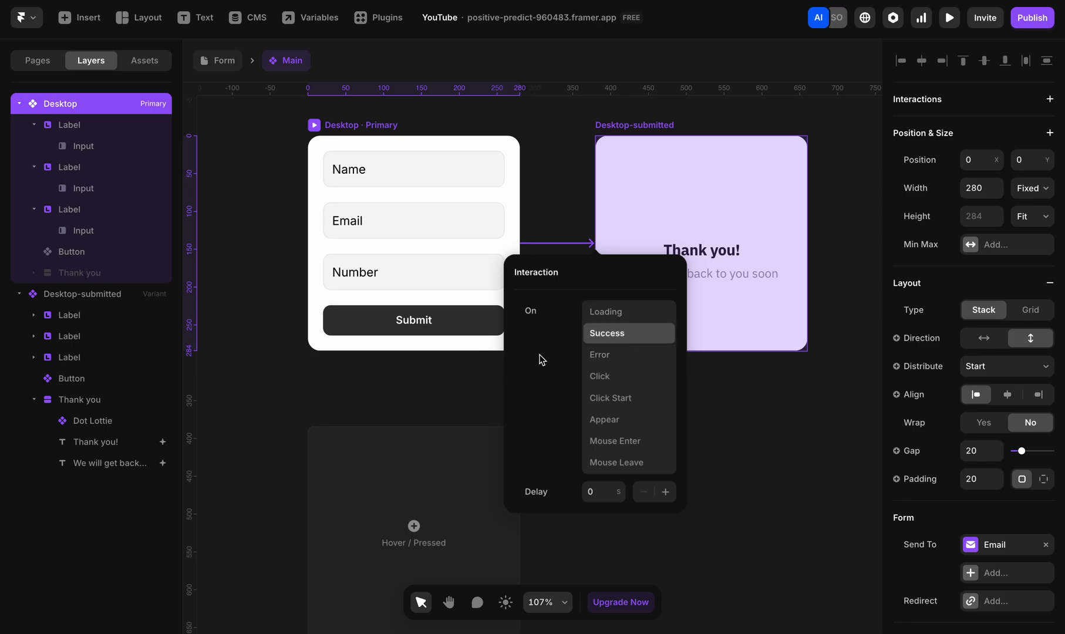
pyautogui.click(473, 388)
pyautogui.scroll(-4, 456, 387)
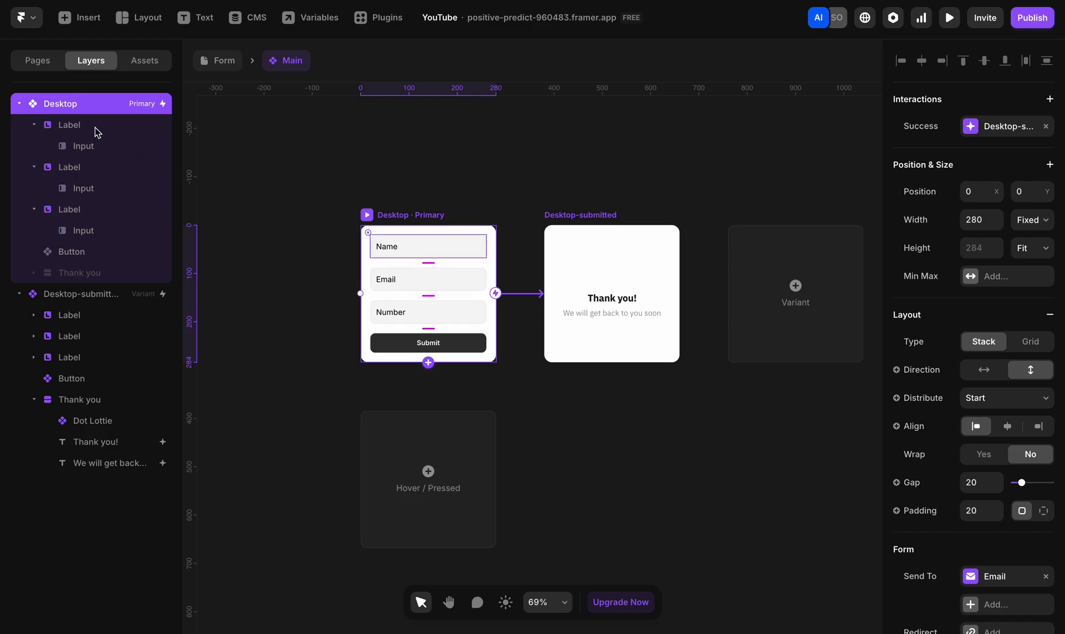
pyautogui.scroll(3, 387, 192)
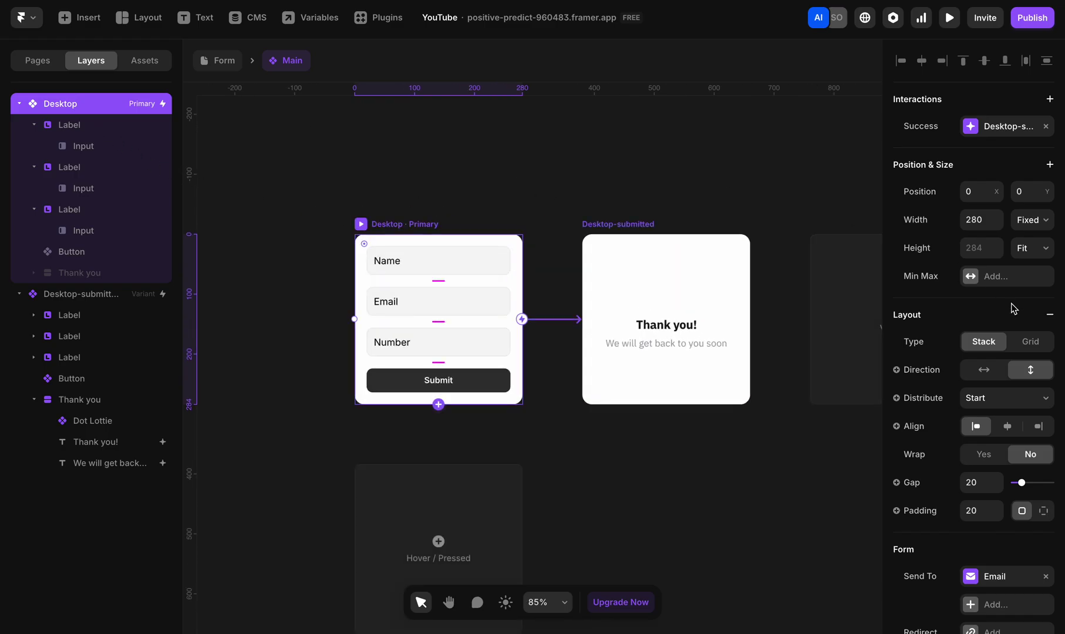
pyautogui.scroll(-5, 1014, 308)
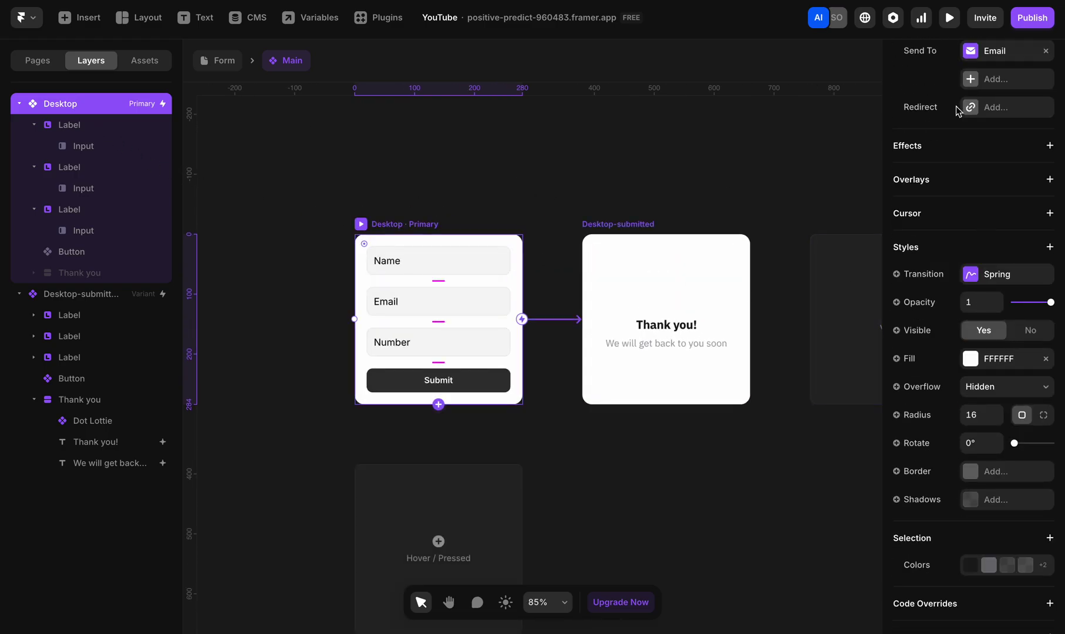
pyautogui.scroll(2, 957, 110)
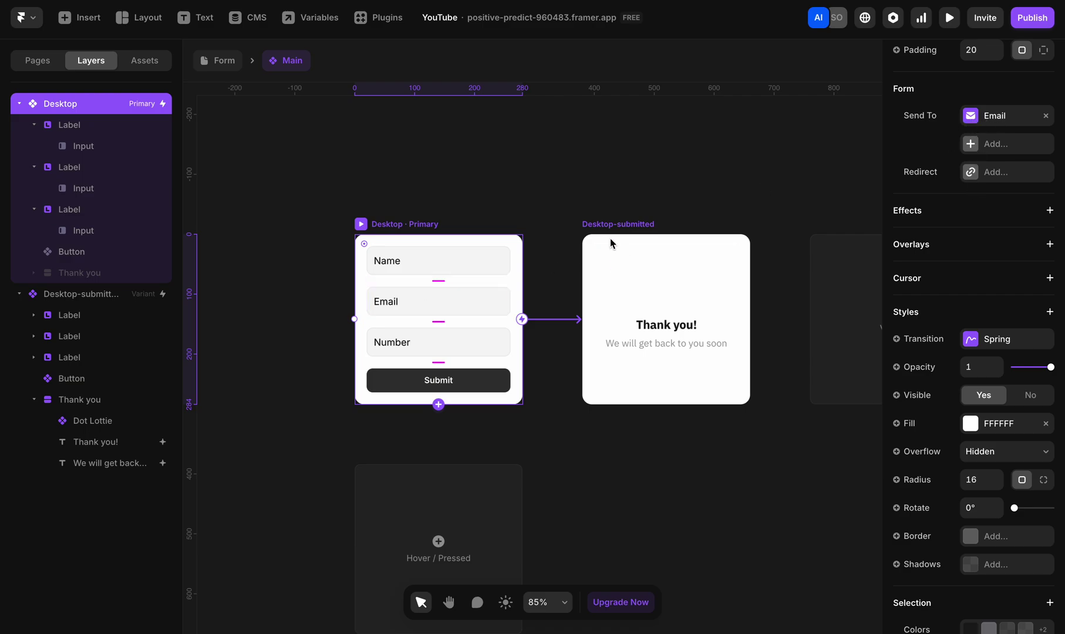
# - In Preview, enter a name, email and number, then submit the form
pyautogui.click(362, 224)
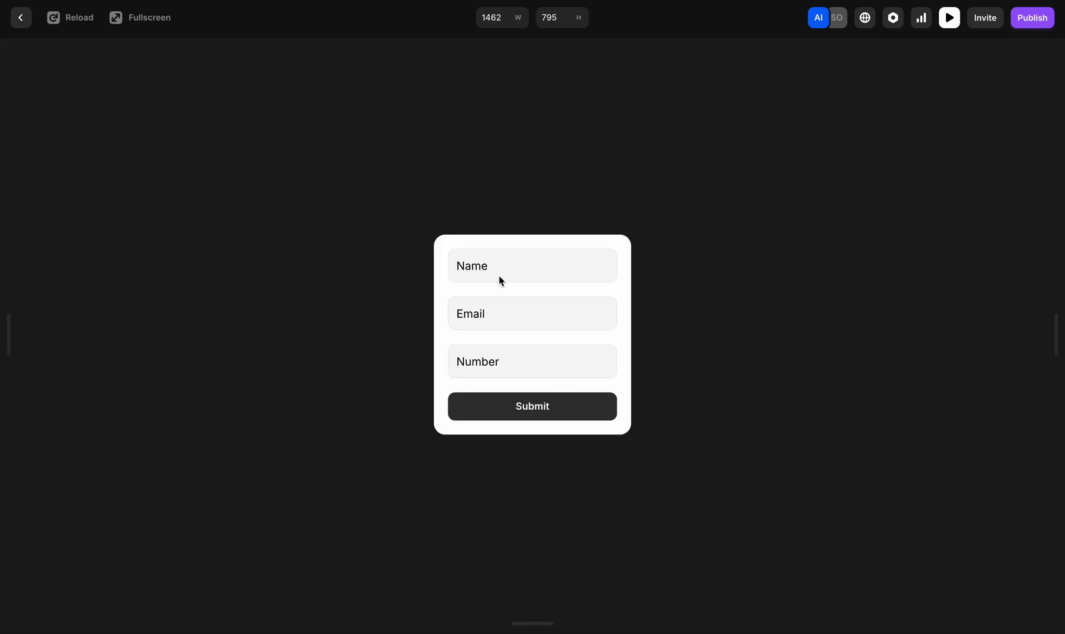
pyautogui.click(500, 267)
pyautogui.write('Ahmad')
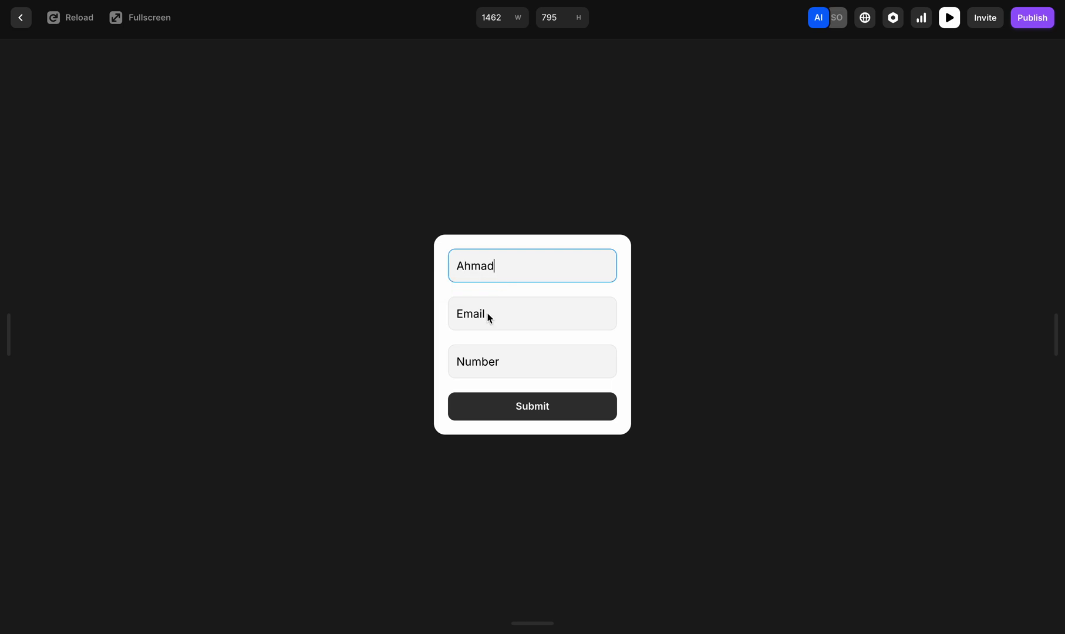
pyautogui.click(489, 317)
pyautogui.write('test')
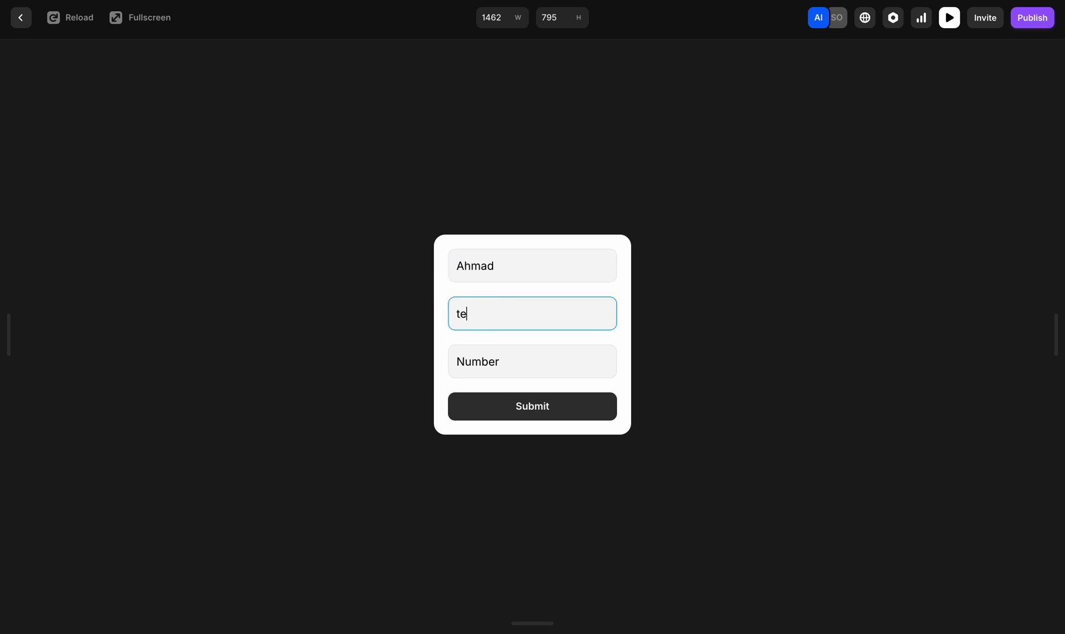
pyautogui.write('@gmail.com')
pyautogui.click(487, 366)
pyautogui.write('0000')
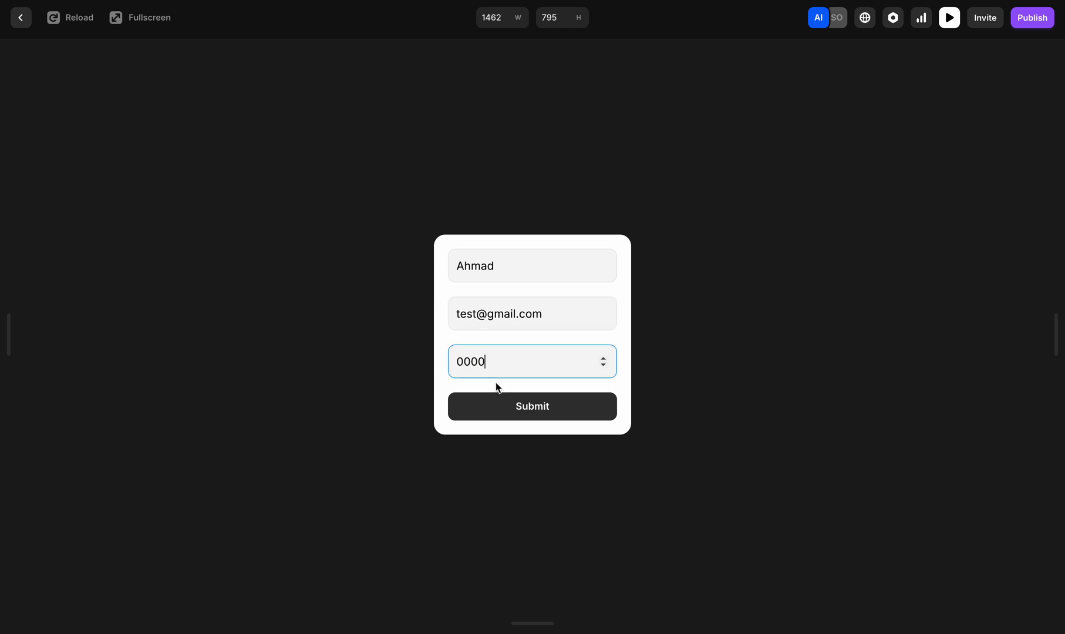
pyautogui.click(500, 408)
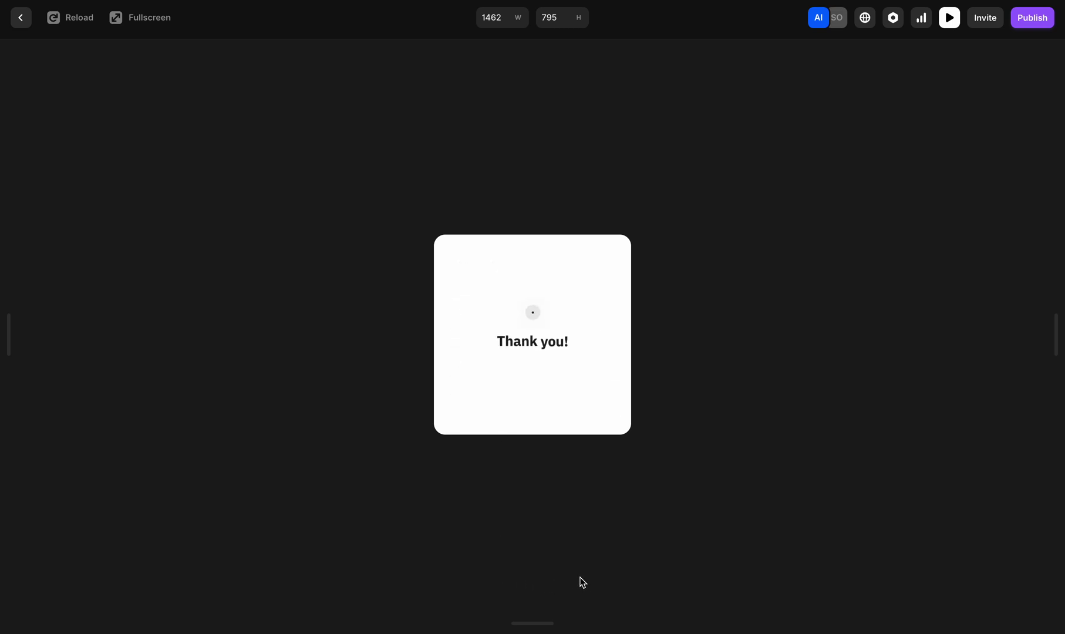